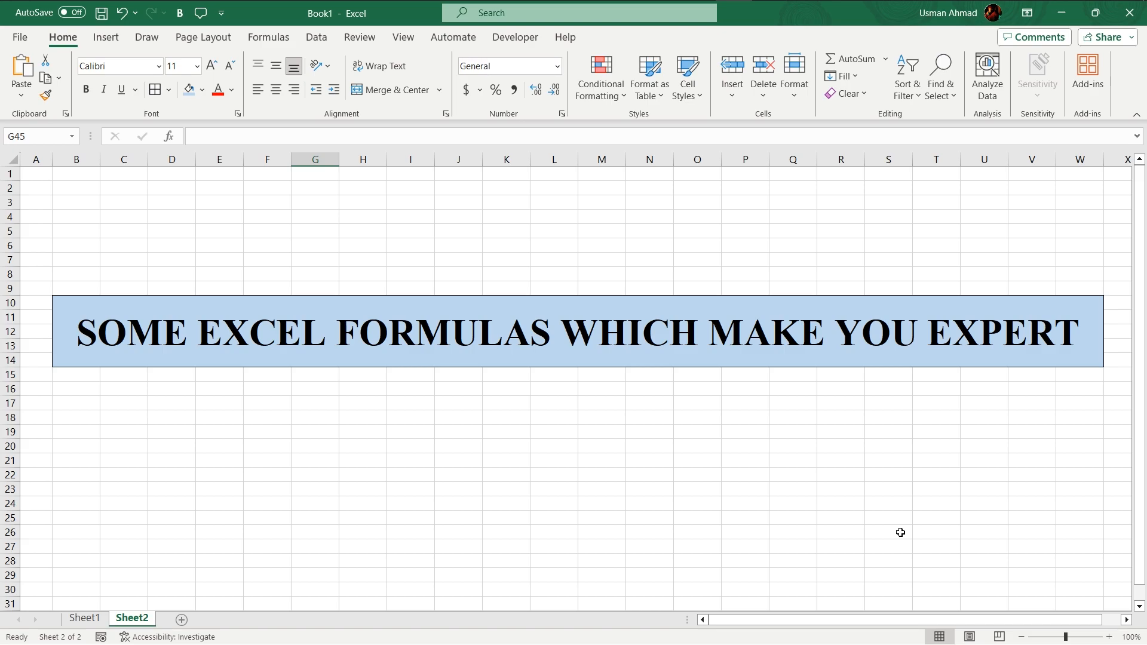
Switch to Sheet1 and select the product names in the Products column
{"action": "key", "text": "ctrl+Page_Up"}
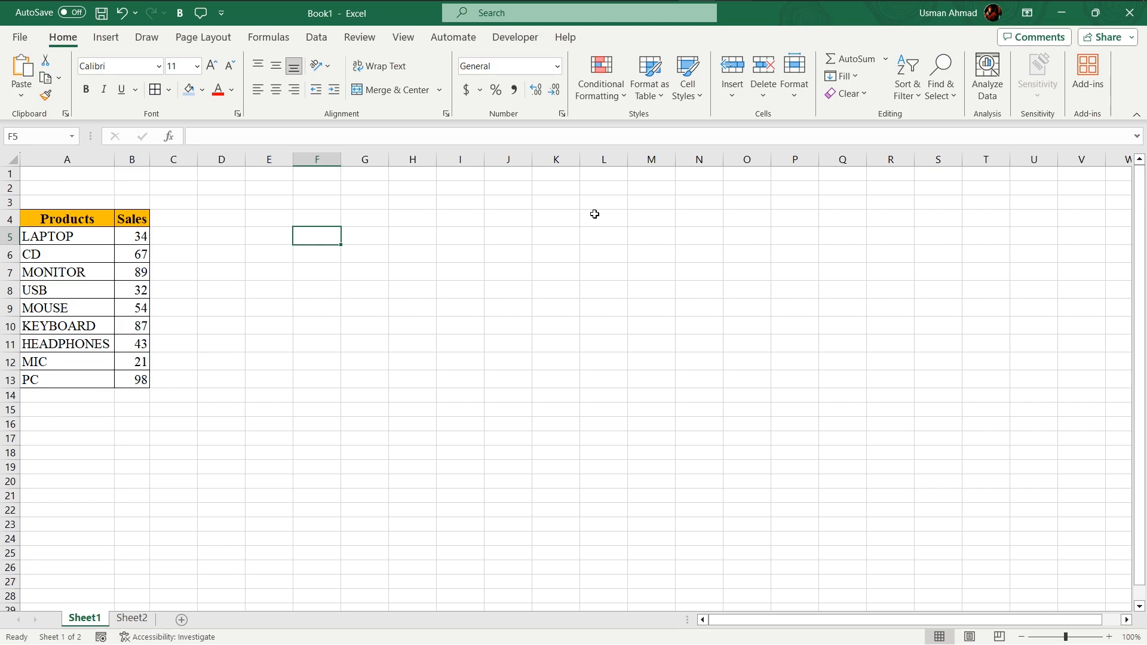
{"action": "left_click", "coordinate": [255, 229]}
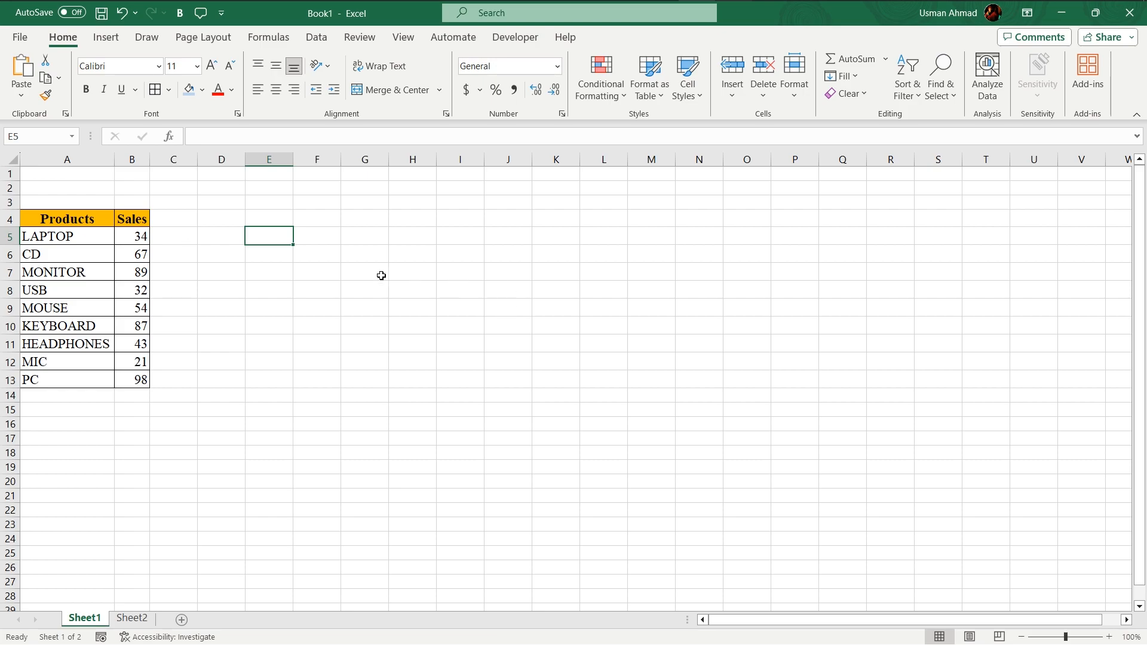
{"action": "left_click_drag", "start_coordinate": [64, 237], "coordinate": [65, 291]}
{"action": "left_click_drag", "start_coordinate": [65, 391], "coordinate": [65, 385]}
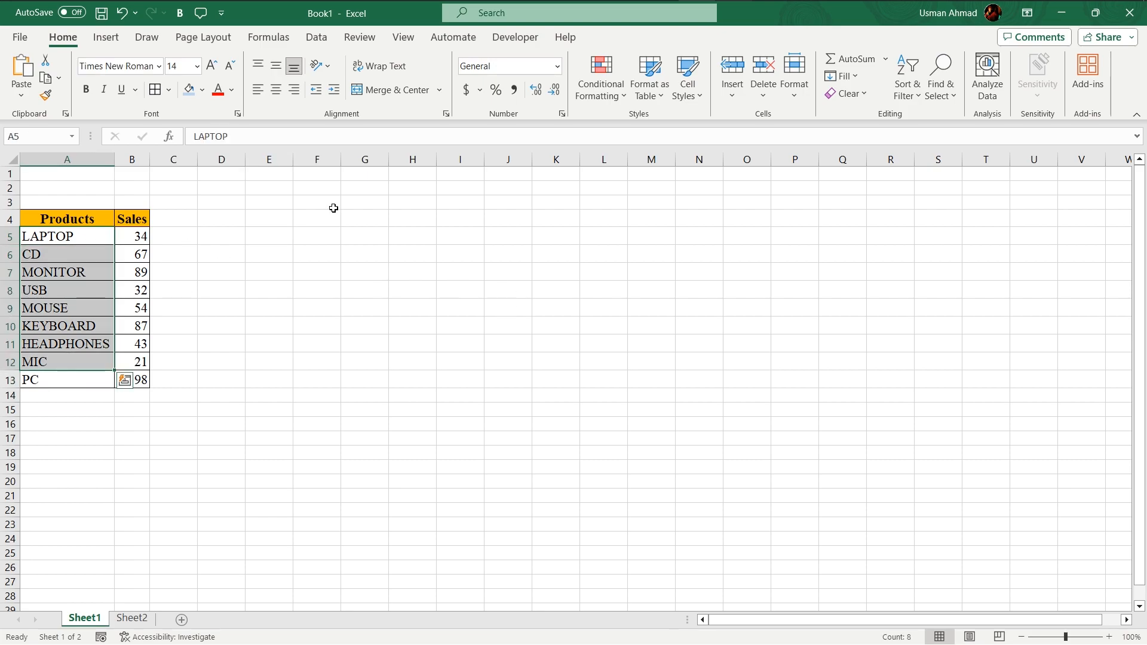
Start a data validation rule for cell F4 and set it to allow a List
{"action": "left_click", "coordinate": [318, 221]}
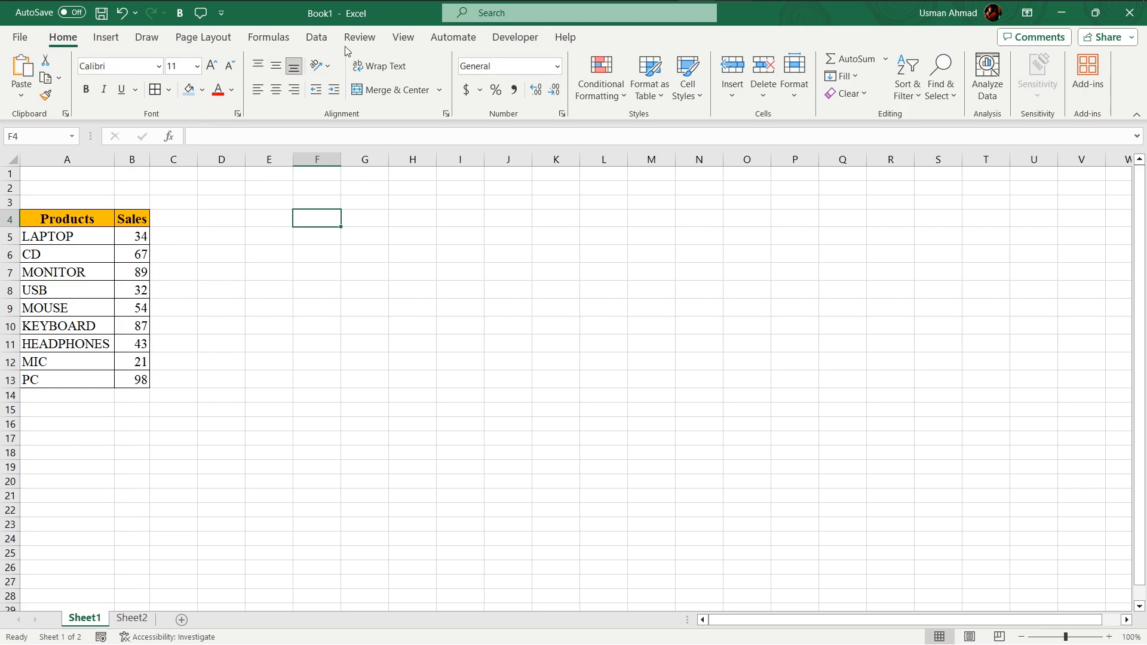
{"action": "left_click", "coordinate": [317, 38]}
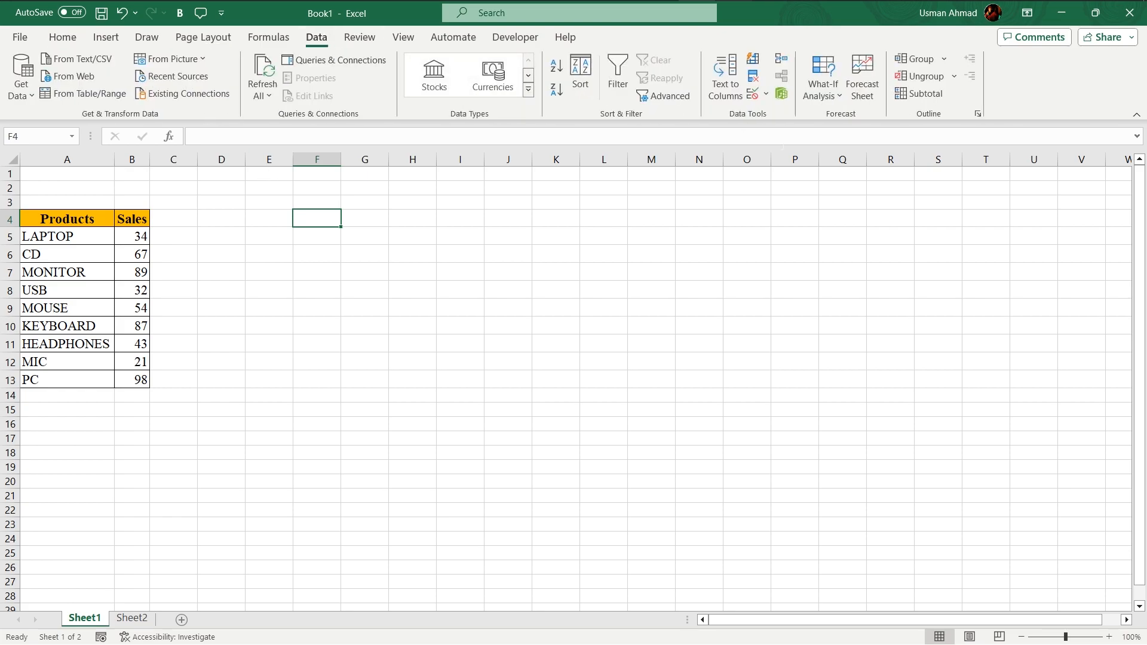
{"action": "left_click", "coordinate": [766, 94]}
{"action": "left_click", "coordinate": [780, 117]}
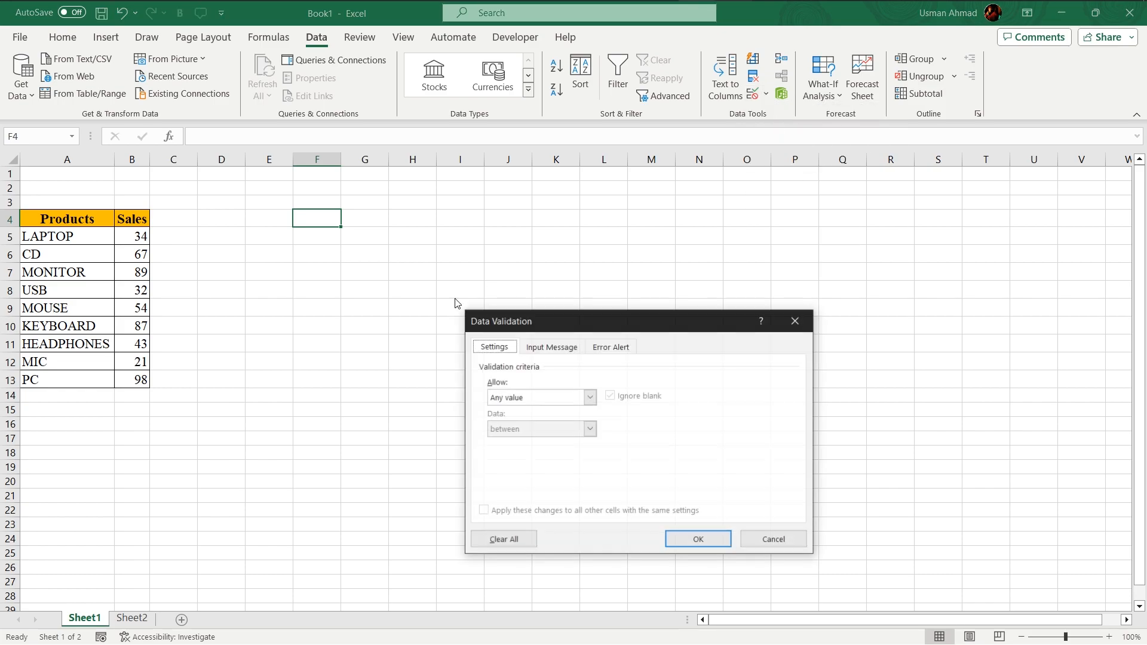
{"action": "left_click", "coordinate": [590, 397]}
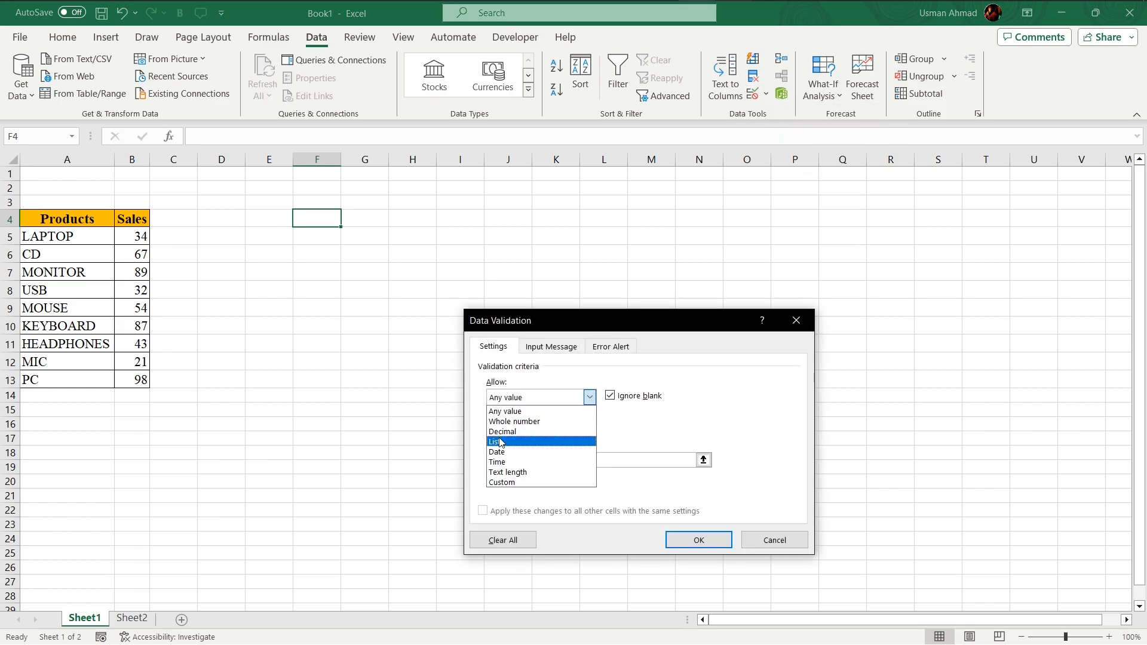
{"action": "left_click", "coordinate": [499, 442]}
Set the validation list's source to =$A$5:$A$13 and apply the rule to F4
{"action": "left_click_drag", "start_coordinate": [661, 329], "coordinate": [781, 92]}
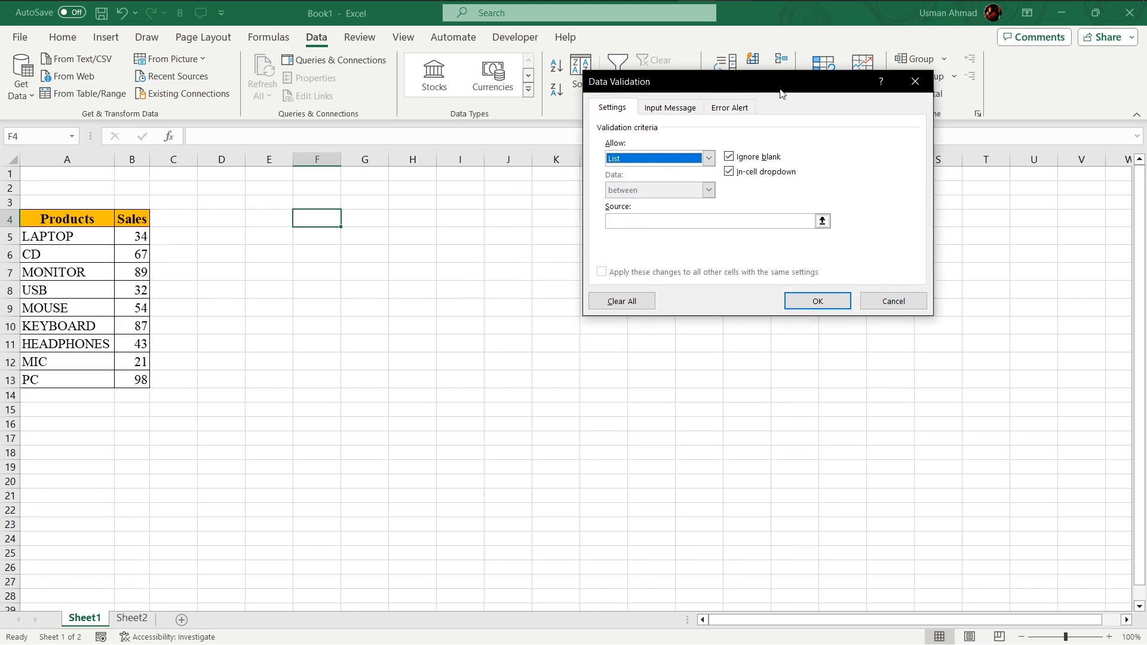
{"action": "left_click", "coordinate": [823, 221]}
{"action": "left_click_drag", "start_coordinate": [72, 231], "coordinate": [70, 374]}
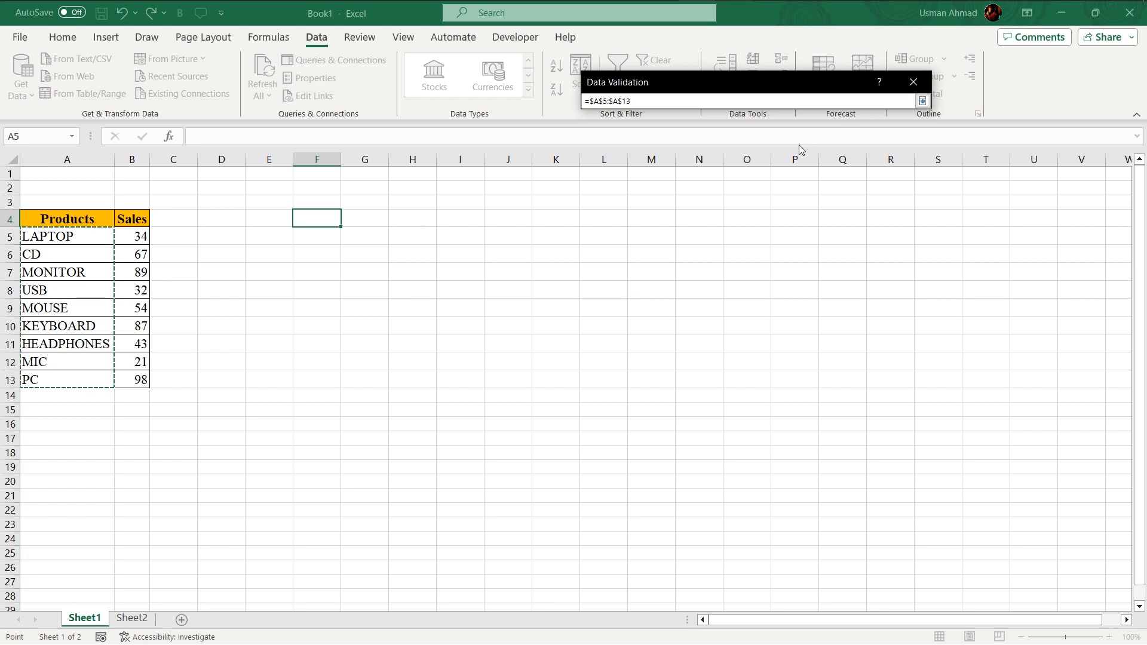
{"action": "key", "text": "Return"}
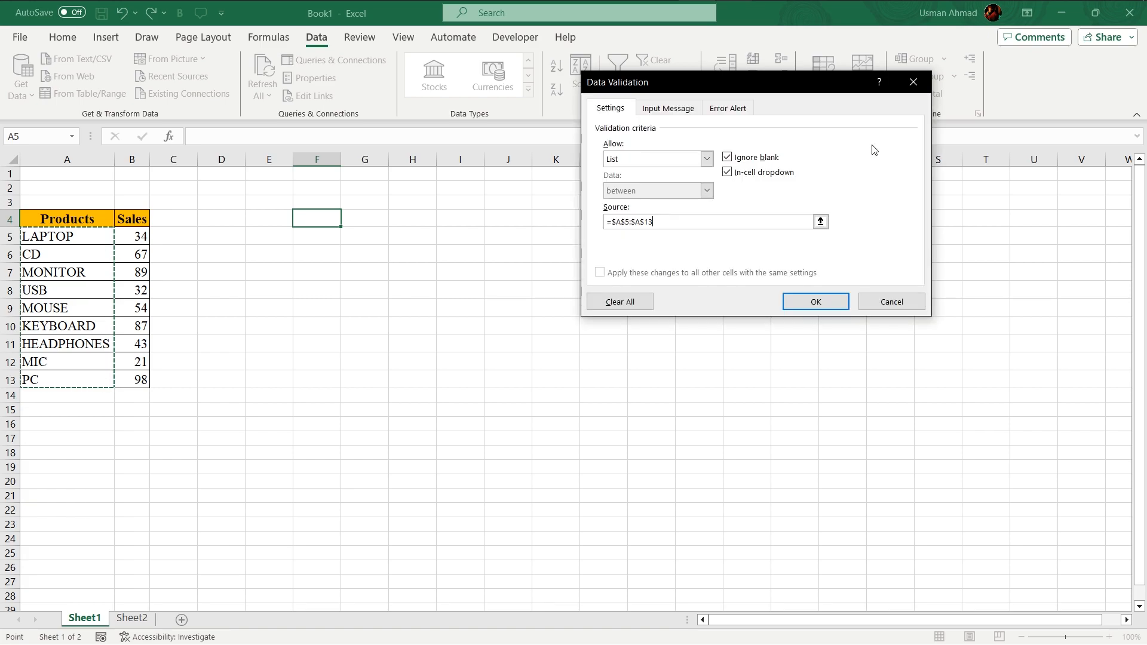
{"action": "left_click", "coordinate": [808, 303]}
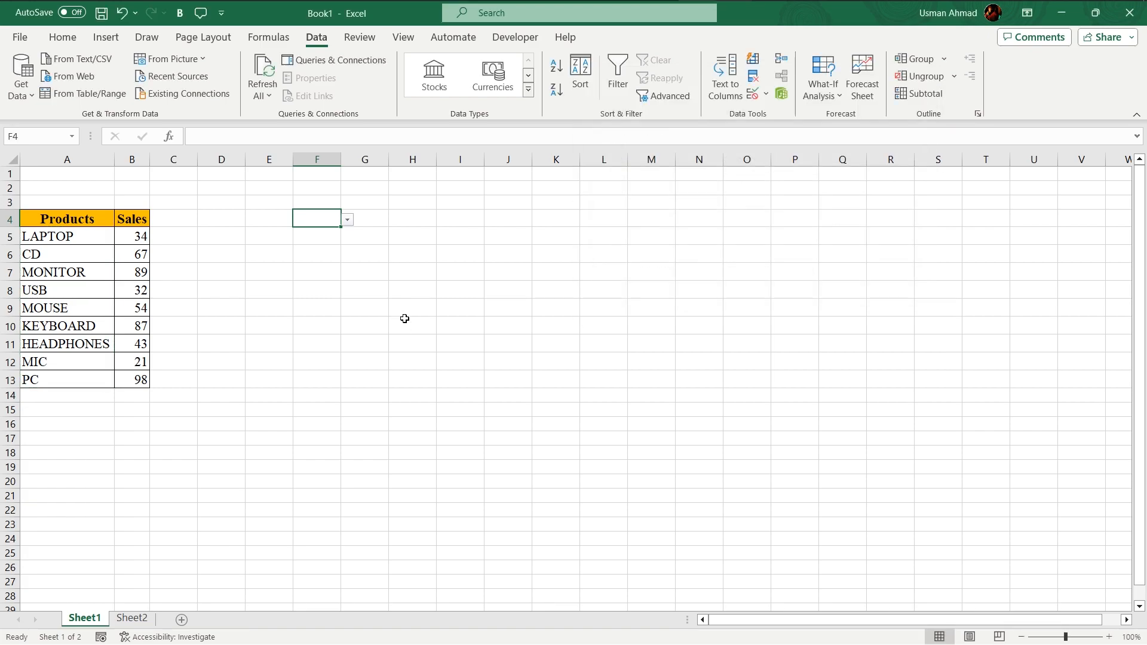
Pick a product from the drop-down list in F4 and widen column F
{"action": "left_click", "coordinate": [347, 220]}
{"action": "left_click", "coordinate": [317, 310]}
{"action": "left_click", "coordinate": [505, 305]}
{"action": "left_click", "coordinate": [335, 236]}
{"action": "left_click_drag", "start_coordinate": [341, 159], "coordinate": [399, 159]}
Try out the product drop-down in F4, leaving HEADPHONES as the chosen item
{"action": "left_click", "coordinate": [345, 221]}
{"action": "left_click", "coordinate": [405, 219]}
{"action": "left_click", "coordinate": [335, 300]}
{"action": "left_click", "coordinate": [515, 237]}
{"action": "left_click", "coordinate": [369, 232]}
{"action": "left_click", "coordinate": [345, 207]}
{"action": "left_click", "coordinate": [375, 221]}
{"action": "left_click", "coordinate": [407, 231]}
{"action": "left_click", "coordinate": [396, 224]}
{"action": "left_click", "coordinate": [416, 217]}
{"action": "left_click", "coordinate": [384, 221]}
{"action": "left_click", "coordinate": [406, 222]}
{"action": "left_click", "coordinate": [347, 315]}
{"action": "left_click", "coordinate": [356, 271]}
{"action": "left_click", "coordinate": [373, 239]}
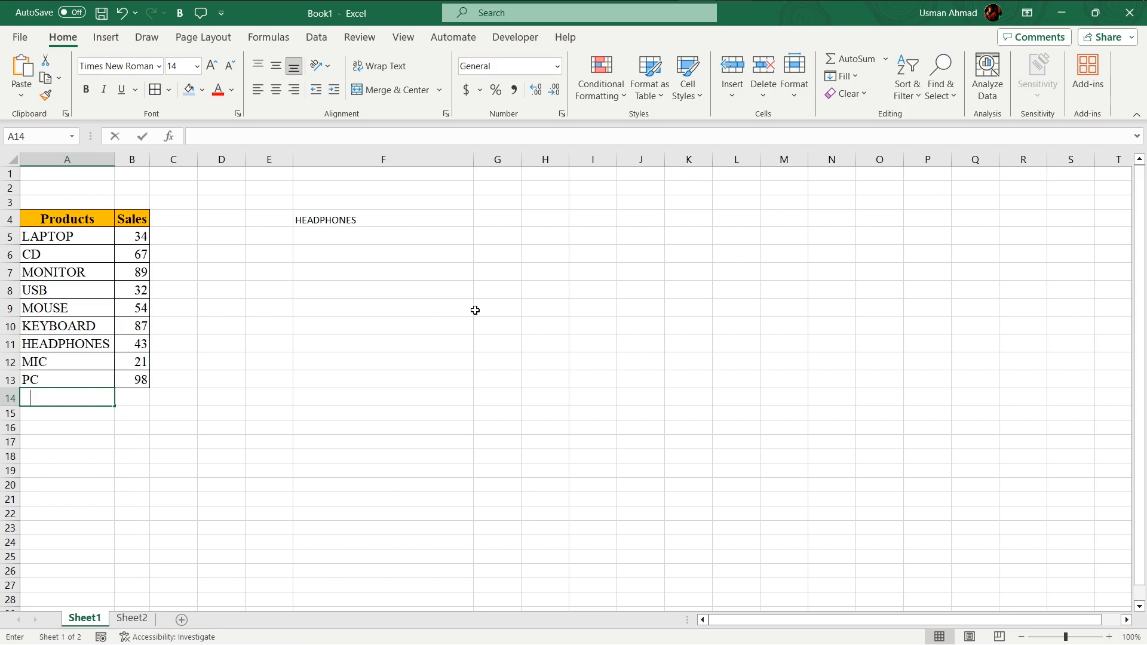
Total the sales in B14 with the formula =SUM(B5:B13)
{"action": "key", "text": "Tab"}
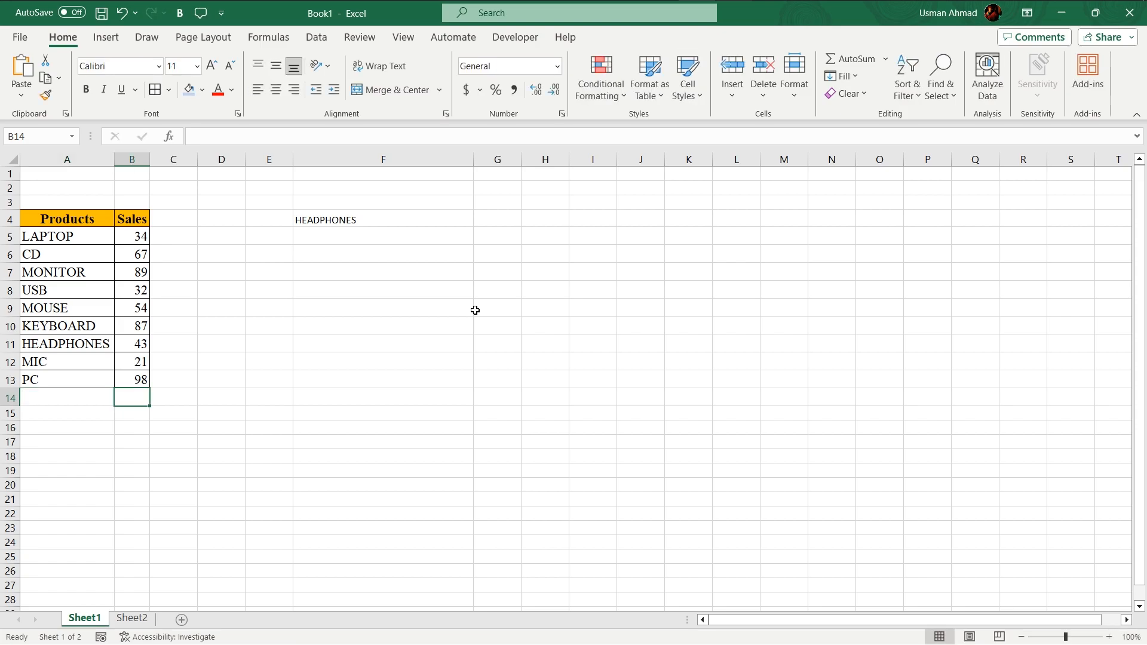
{"action": "type", "text": "=sum"}
{"action": "key", "text": "Tab"}
{"action": "type", "text": ")"}
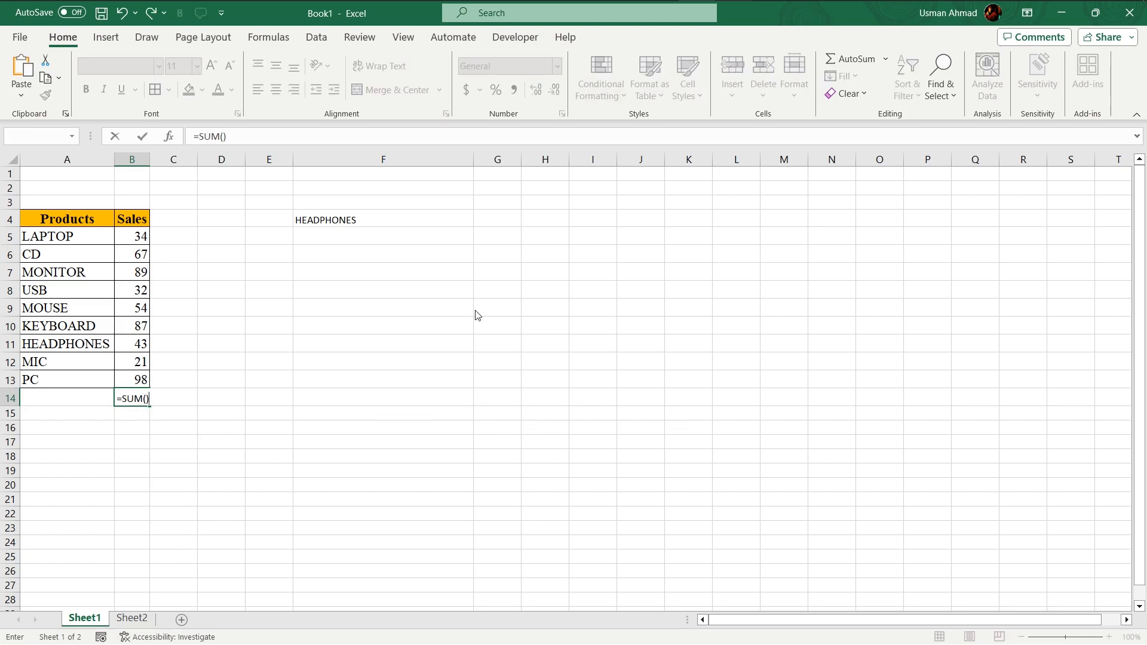
{"action": "key", "text": "Return"}
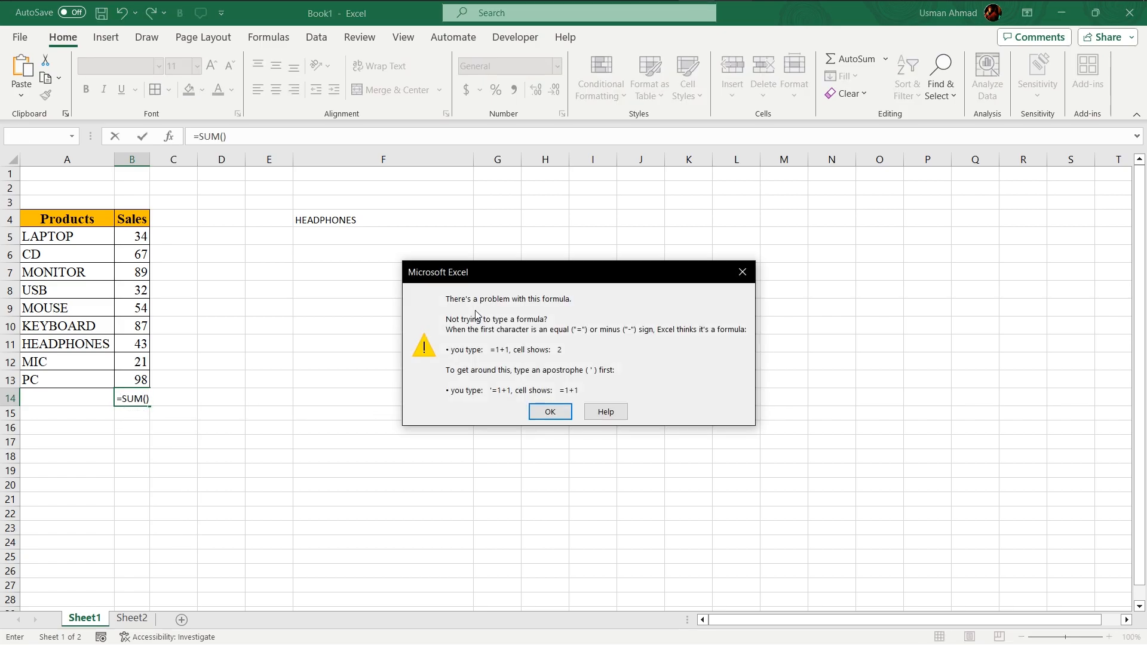
{"action": "left_click", "coordinate": [549, 412]}
{"action": "left_click_drag", "start_coordinate": [133, 235], "coordinate": [142, 380]}
{"action": "key", "text": "Return"}
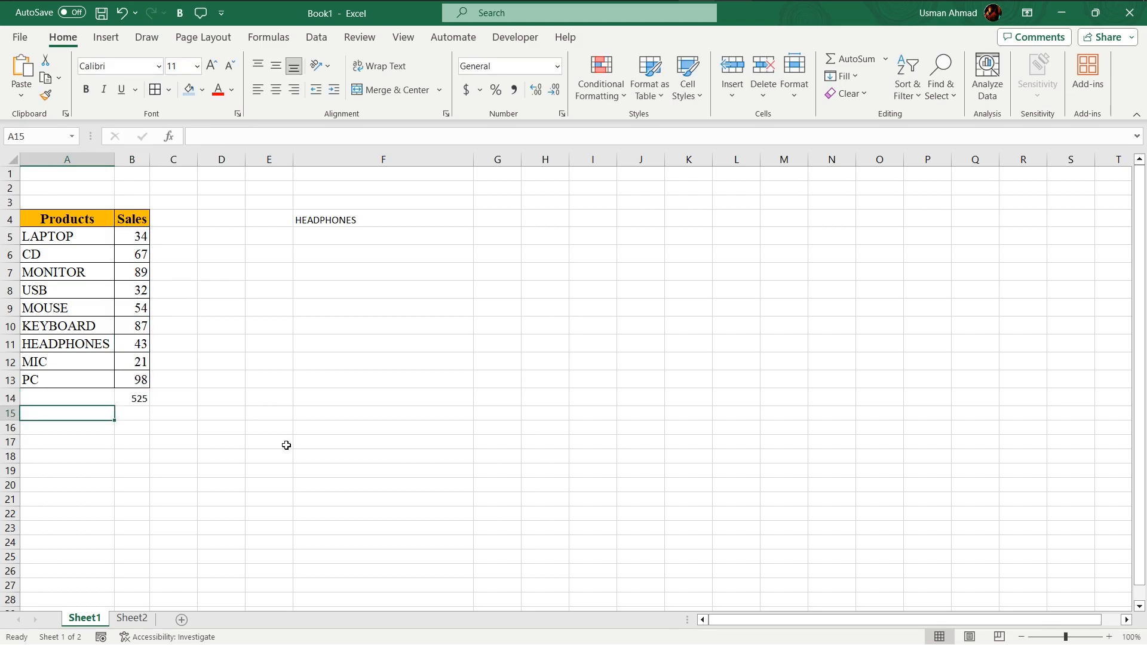
{"action": "left_click", "coordinate": [135, 395]}
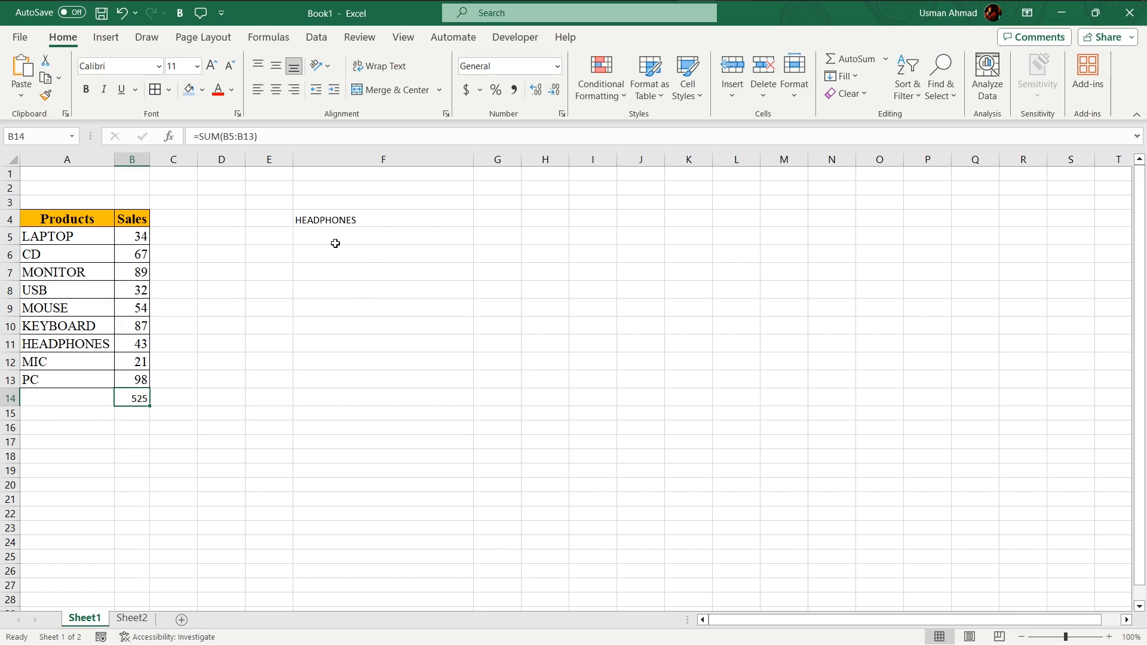
Enter the formula =SUMIF(A4:B13,F4,B4:B13) in F5 to return the sales of the product chosen in F4
{"action": "left_click", "coordinate": [397, 203]}
{"action": "left_click", "coordinate": [413, 224]}
{"action": "left_click", "coordinate": [353, 240]}
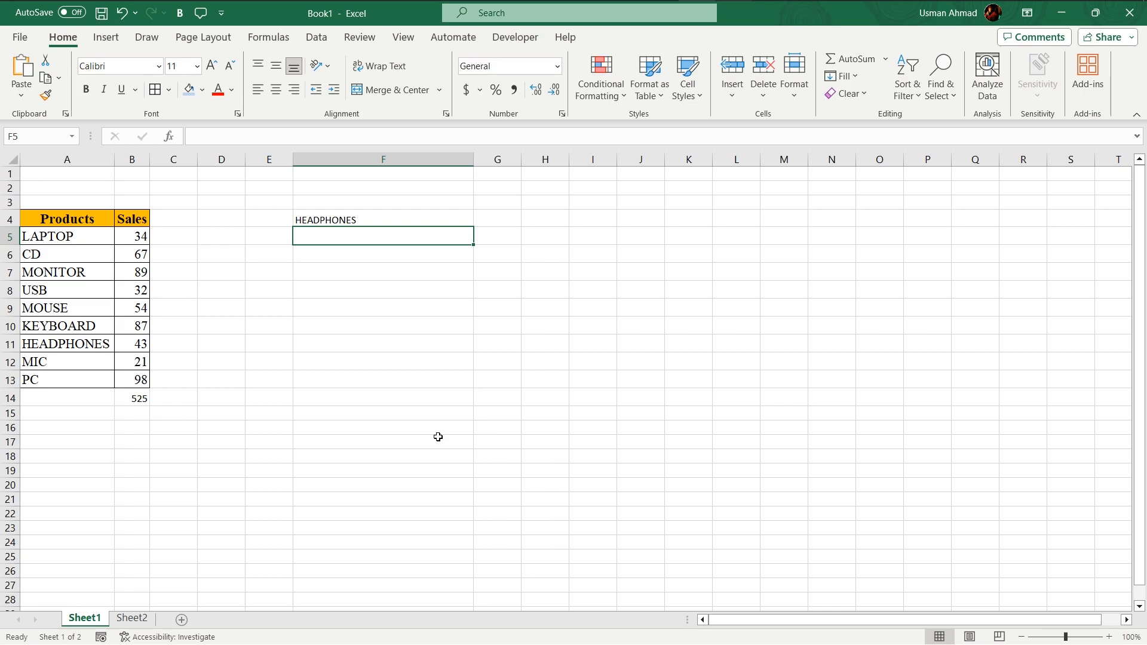
{"action": "type", "text": "="}
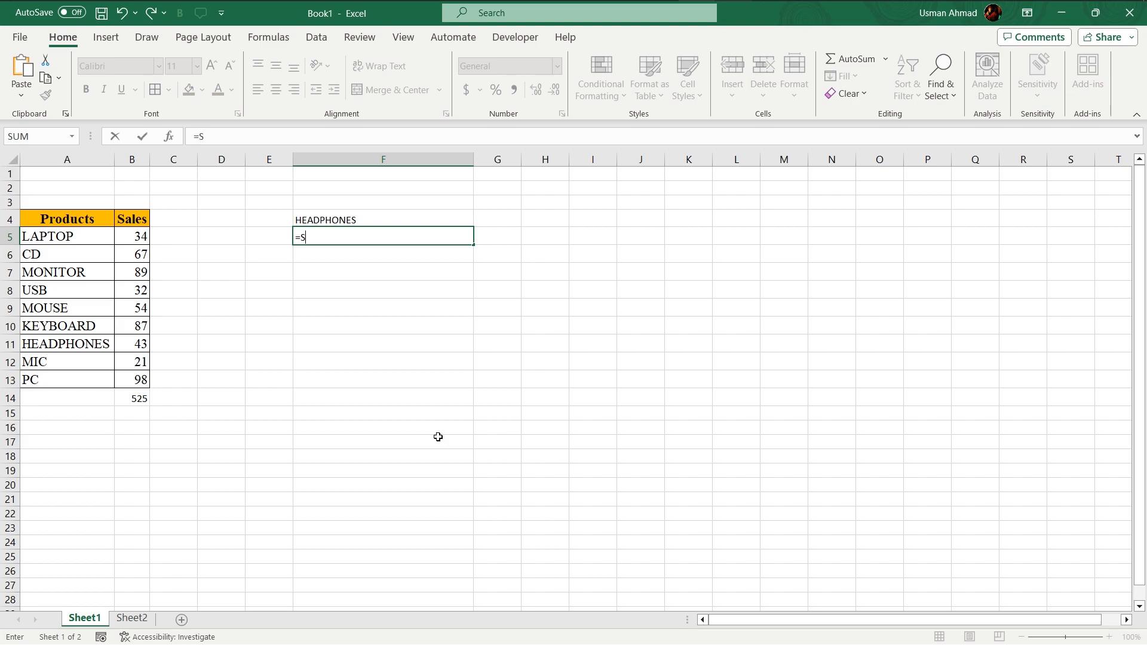
{"action": "type", "text": "SUMIF("}
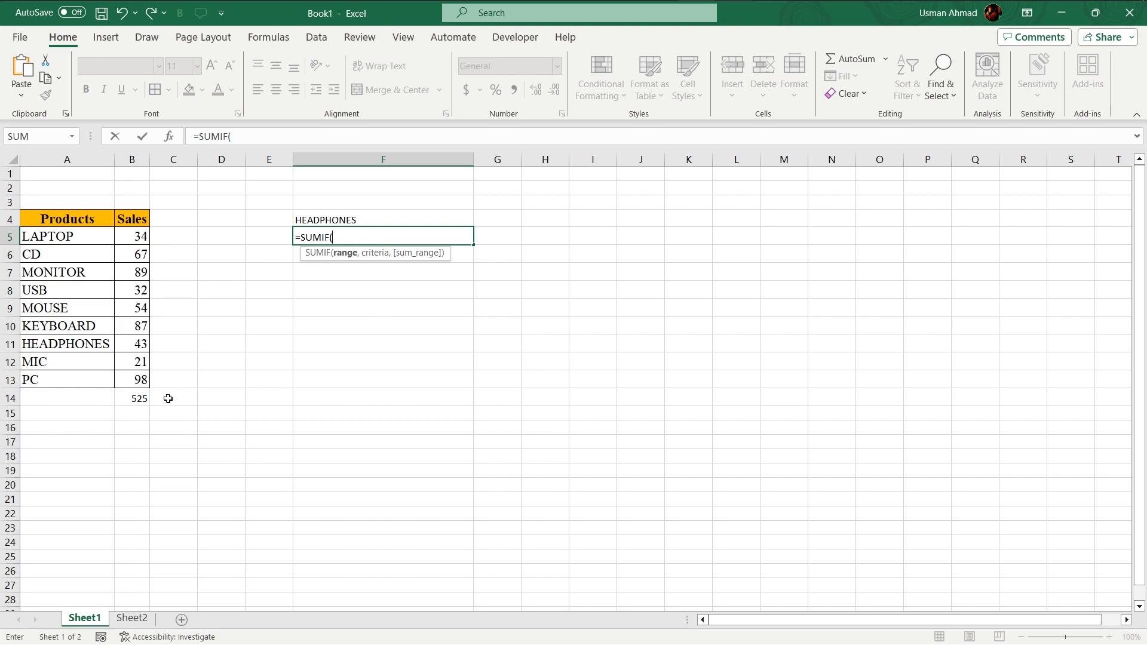
{"action": "left_click_drag", "start_coordinate": [62, 219], "coordinate": [141, 378]}
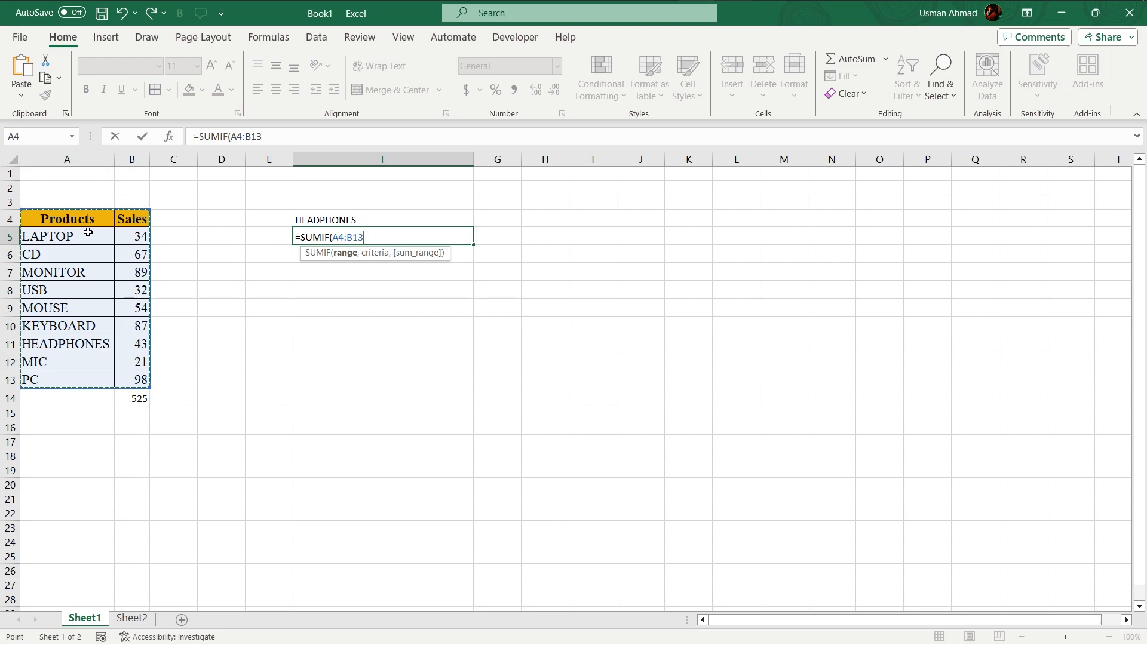
{"action": "type", "text": ","}
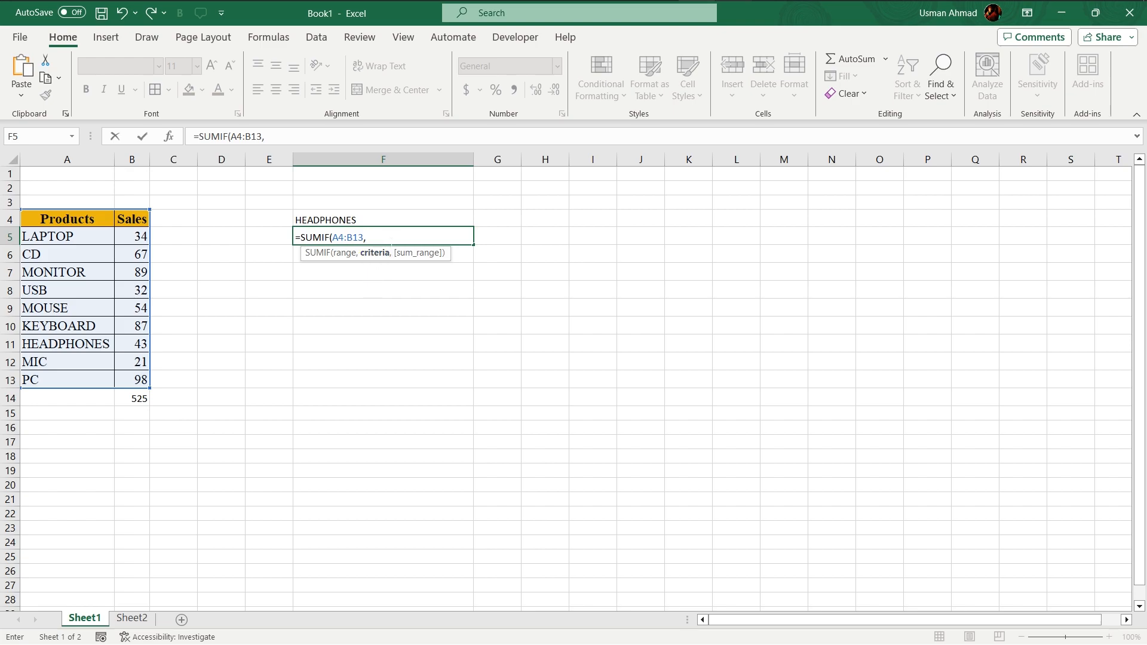
{"action": "left_click", "coordinate": [378, 217]}
{"action": "type", "text": ","}
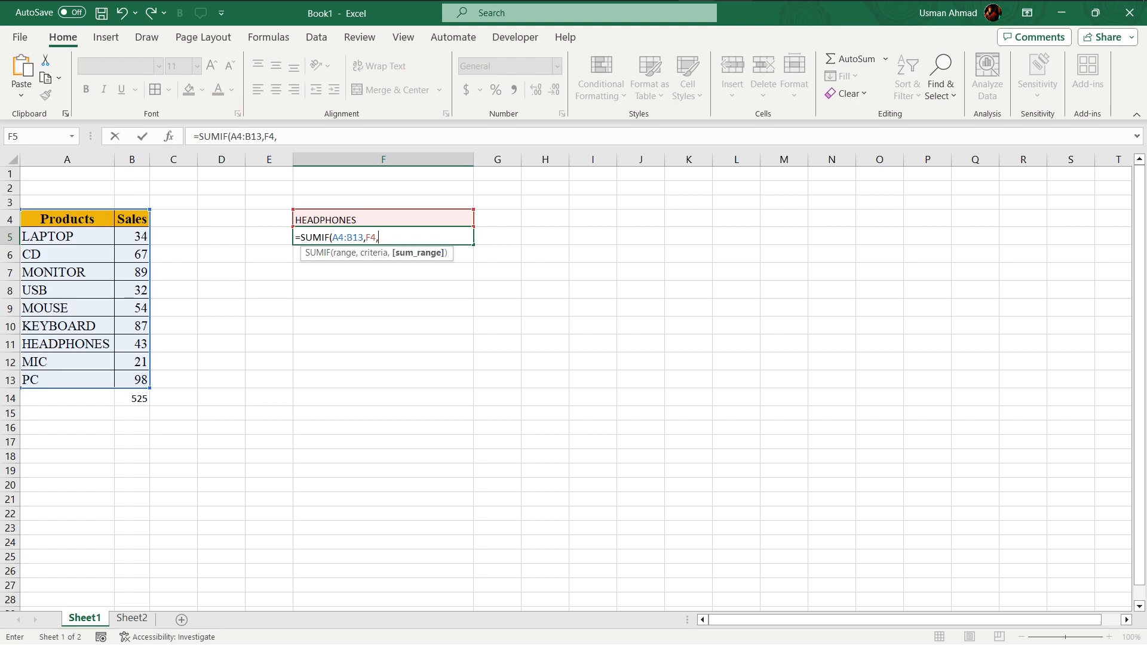
{"action": "left_click_drag", "start_coordinate": [137, 219], "coordinate": [143, 382]}
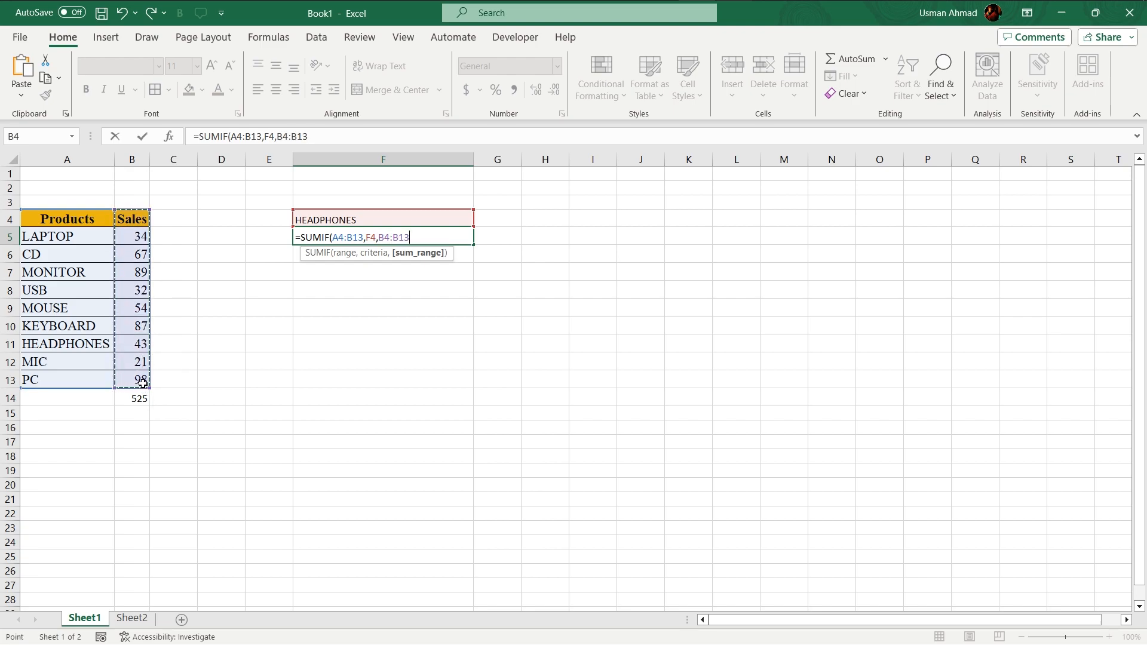
{"action": "type", "text": ")"}
{"action": "key", "text": "Return"}
Change the product in F4 to LAPTOP using its drop-down list
{"action": "left_click", "coordinate": [405, 224]}
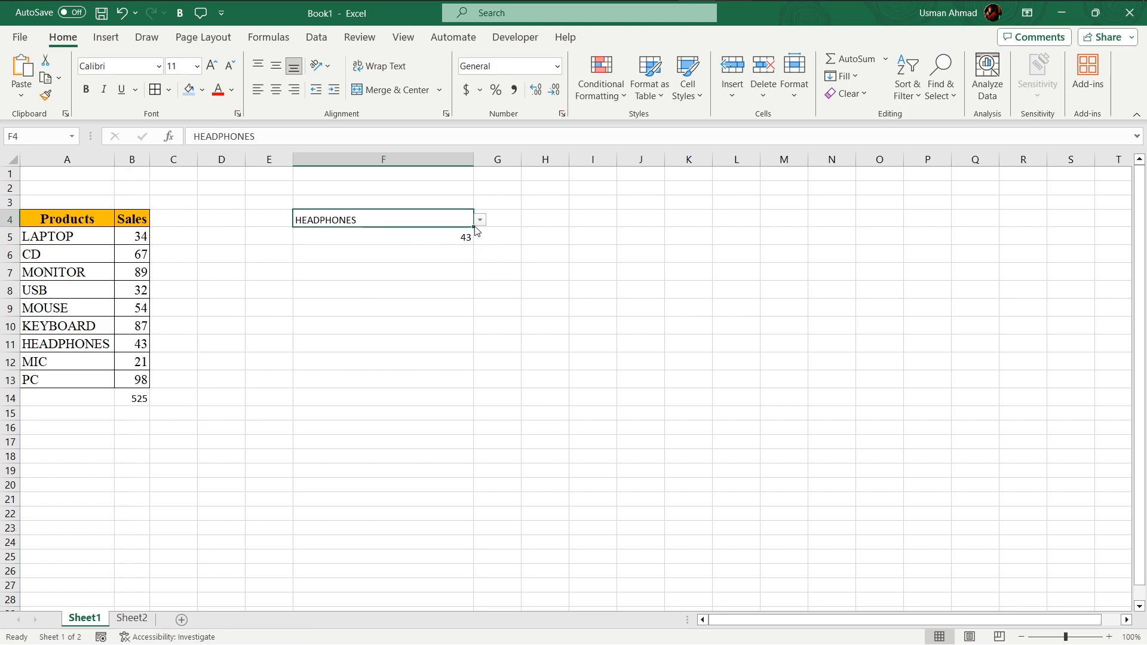
{"action": "left_click", "coordinate": [485, 223]}
{"action": "left_click", "coordinate": [471, 225]}
{"action": "left_click", "coordinate": [481, 221]}
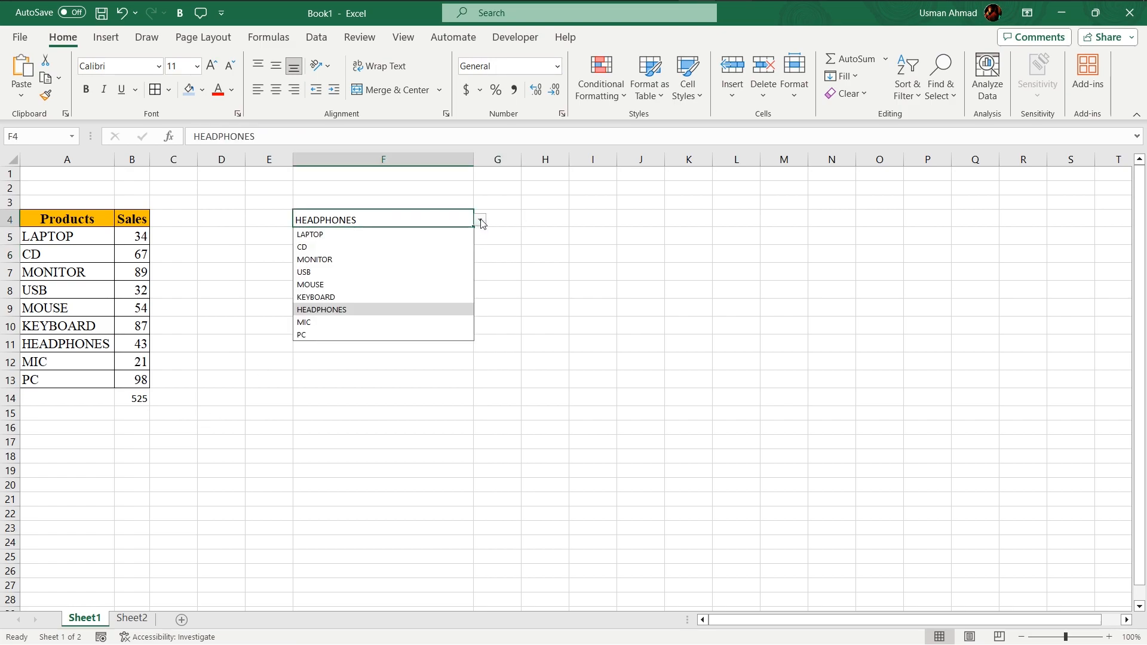
{"action": "left_click", "coordinate": [357, 235]}
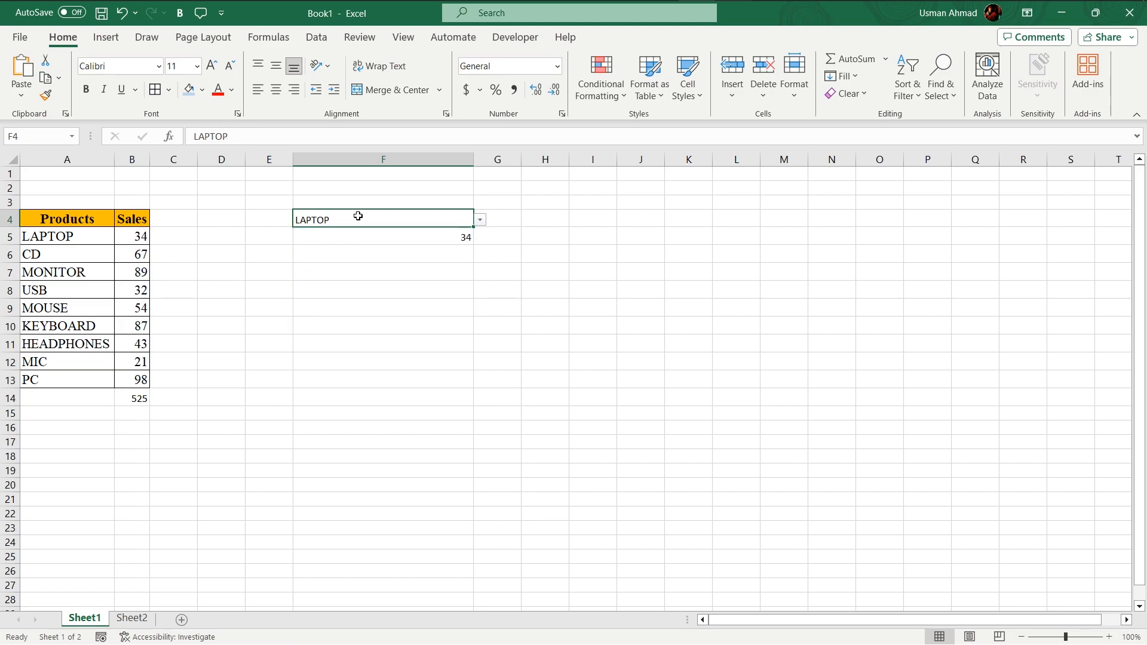
Format cells F4:F5 in Times New Roman at font size 24
{"action": "left_click", "coordinate": [404, 241]}
{"action": "left_click_drag", "start_coordinate": [361, 226], "coordinate": [402, 241]}
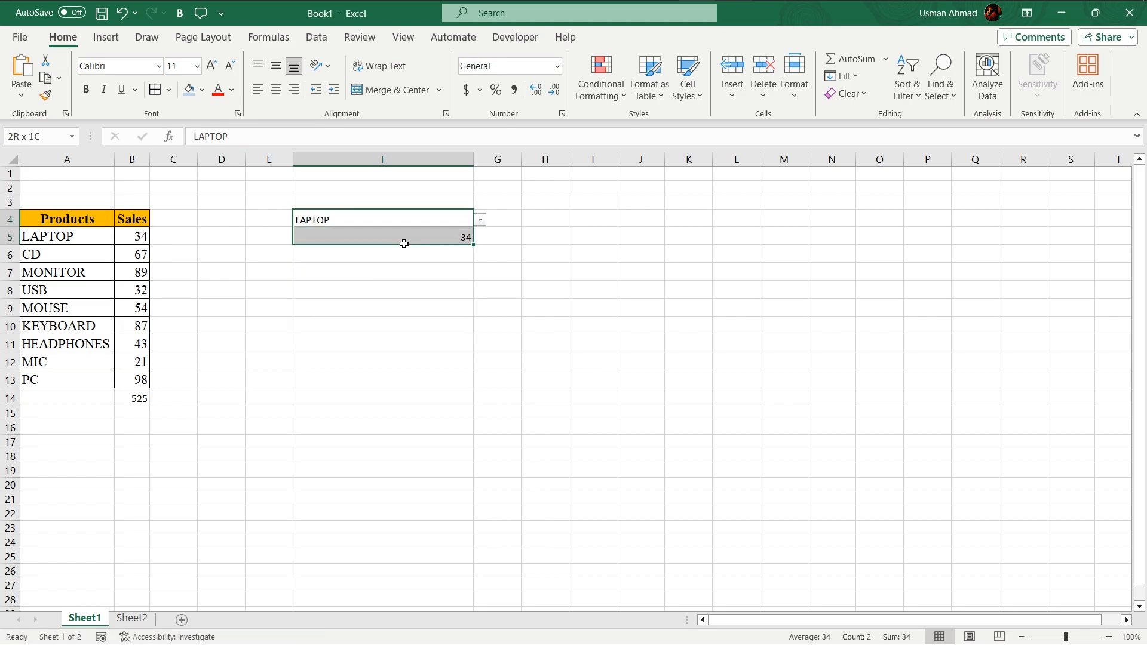
{"action": "left_click", "coordinate": [212, 72]}
{"action": "left_click", "coordinate": [210, 66]}
{"action": "left_click", "coordinate": [210, 67]}
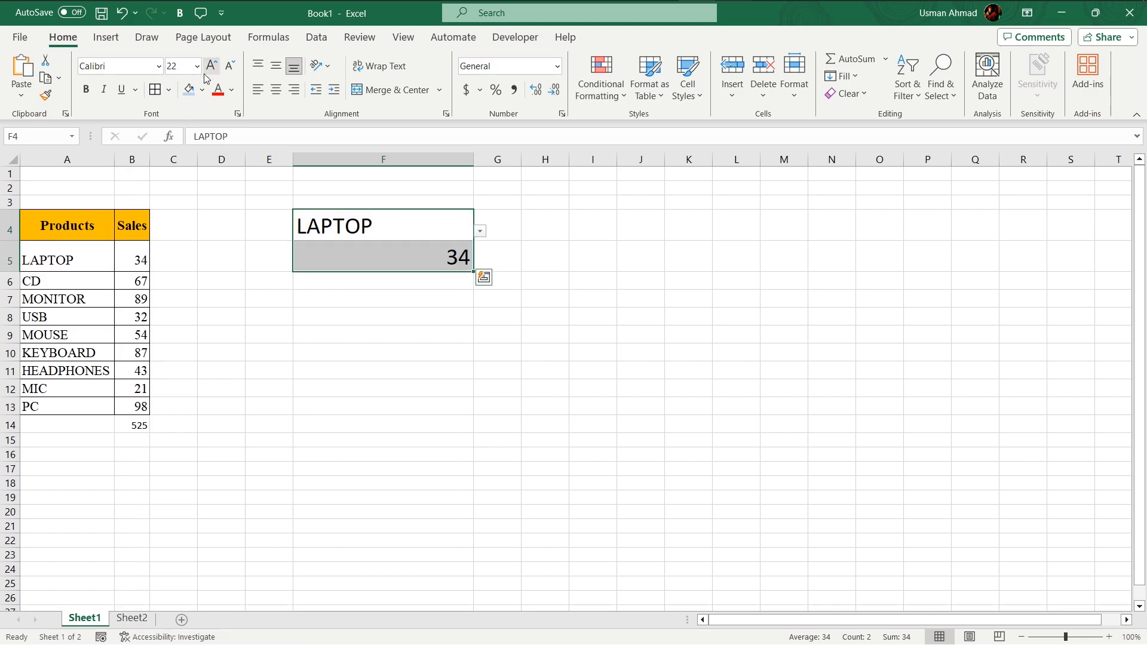
{"action": "left_click", "coordinate": [130, 67]}
{"action": "type", "text": "Times New Roman"}
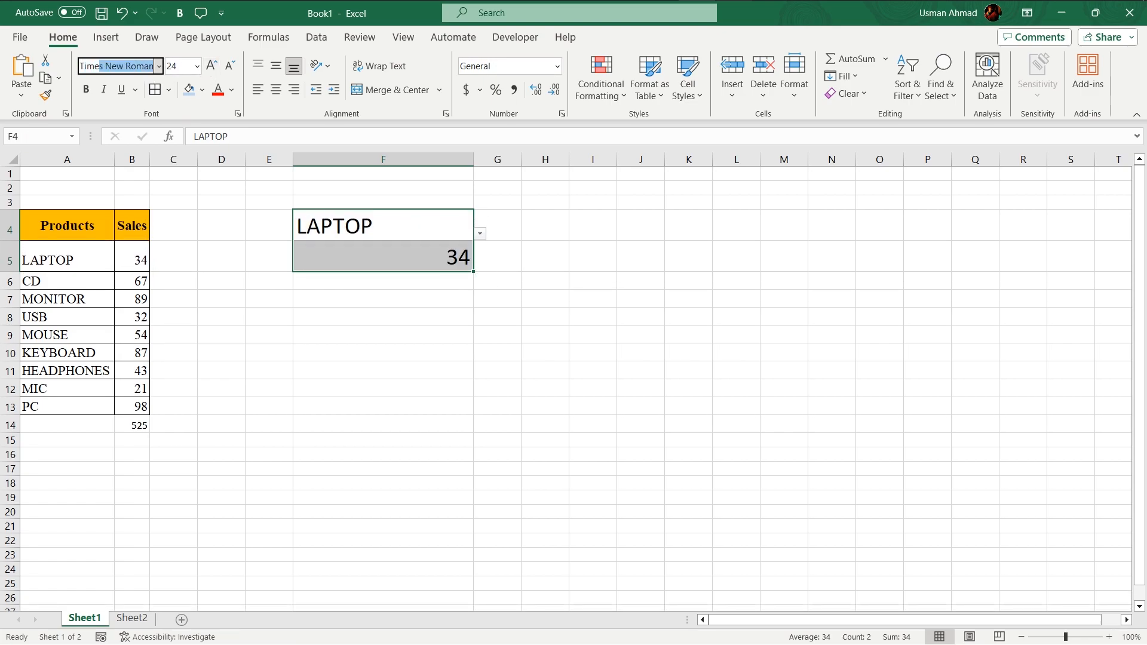
{"action": "key", "text": "Return"}
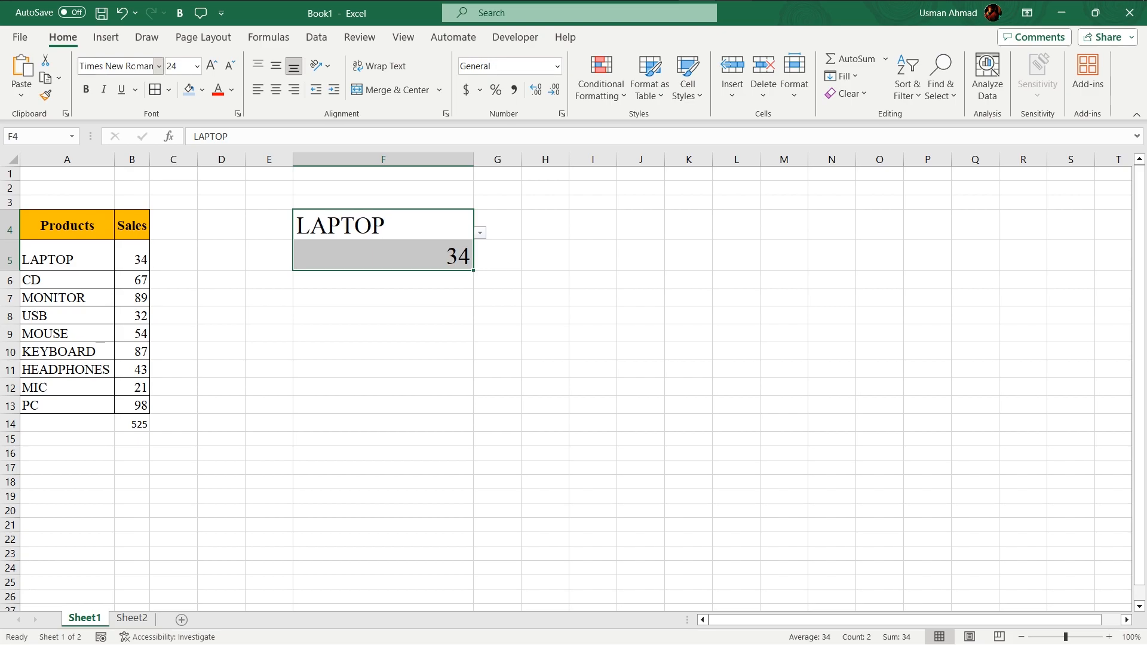
Fill cells F4:F5 with light blue and make the text in both cells bold
{"action": "left_click", "coordinate": [189, 91]}
{"action": "left_click_drag", "start_coordinate": [440, 381], "coordinate": [435, 369]}
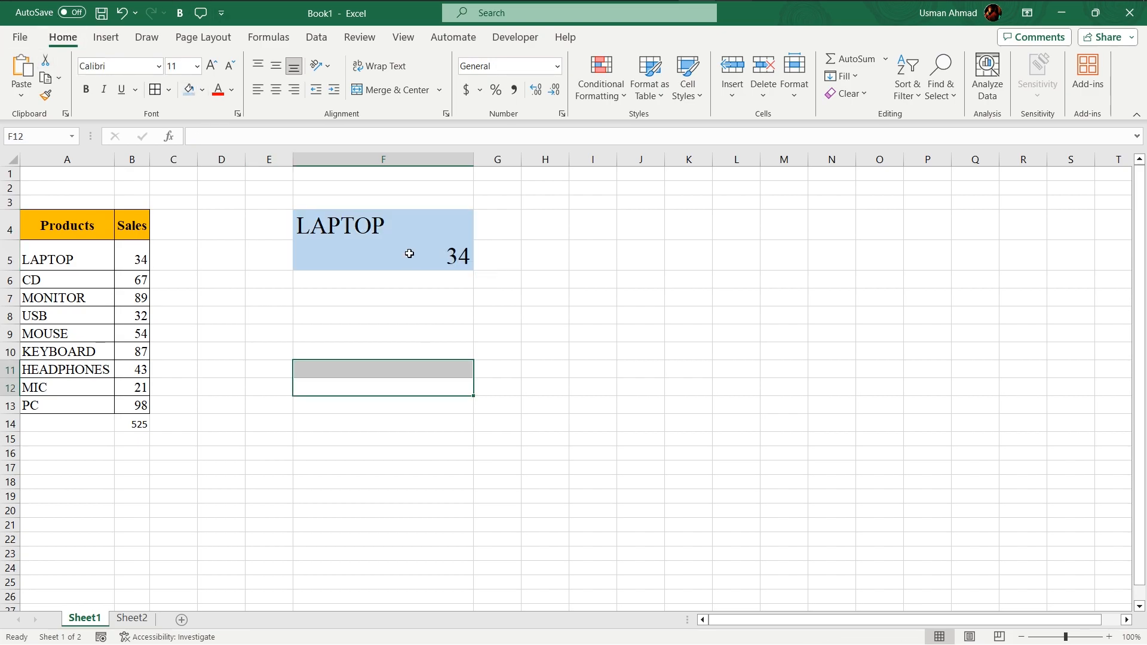
{"action": "left_click", "coordinate": [387, 338]}
{"action": "left_click", "coordinate": [298, 226]}
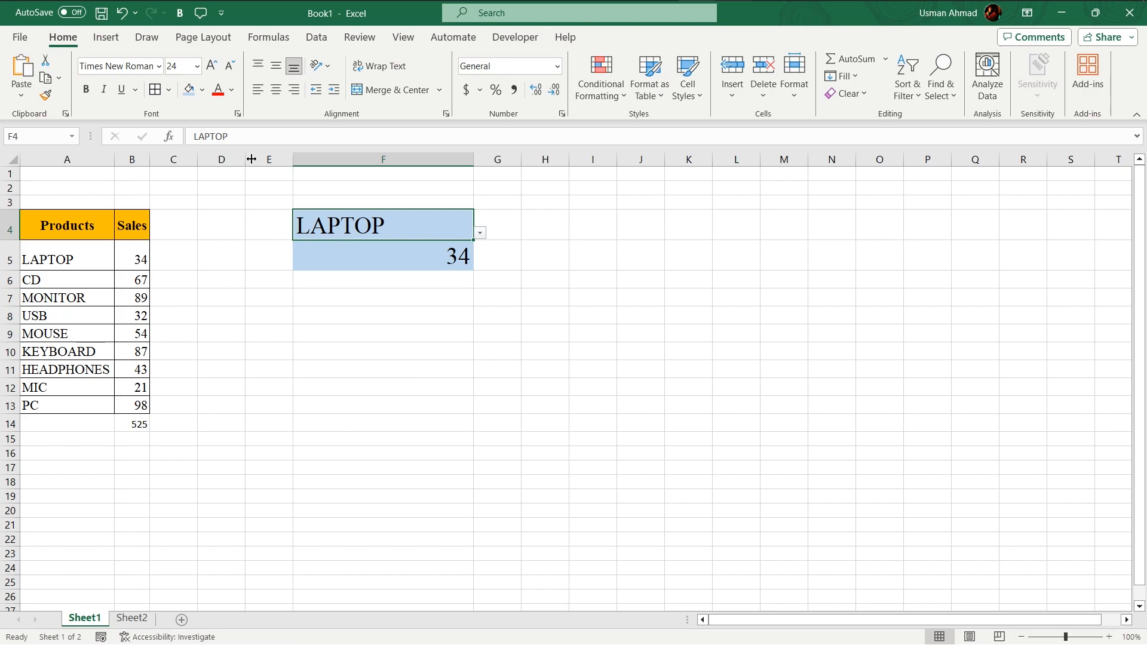
{"action": "key", "text": "ctrl+b"}
{"action": "left_click", "coordinate": [333, 262]}
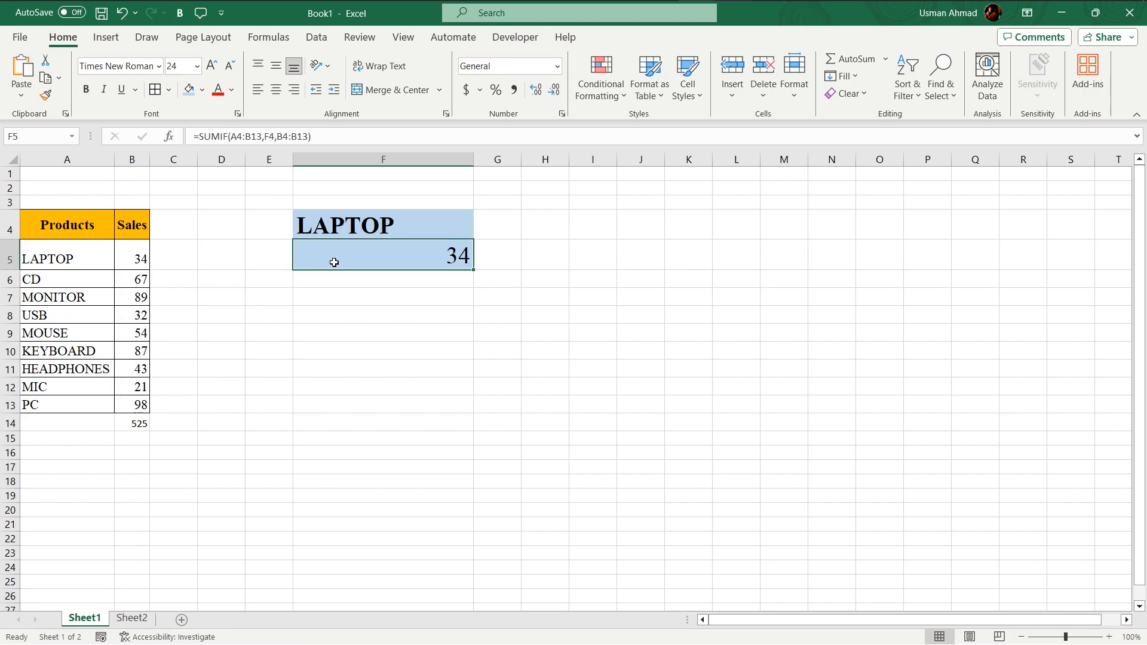
{"action": "key", "text": "ctrl+b"}
Change the product in F4 to MIC using its drop-down list
{"action": "left_click", "coordinate": [456, 216]}
{"action": "left_click", "coordinate": [489, 238]}
{"action": "left_click", "coordinate": [466, 232]}
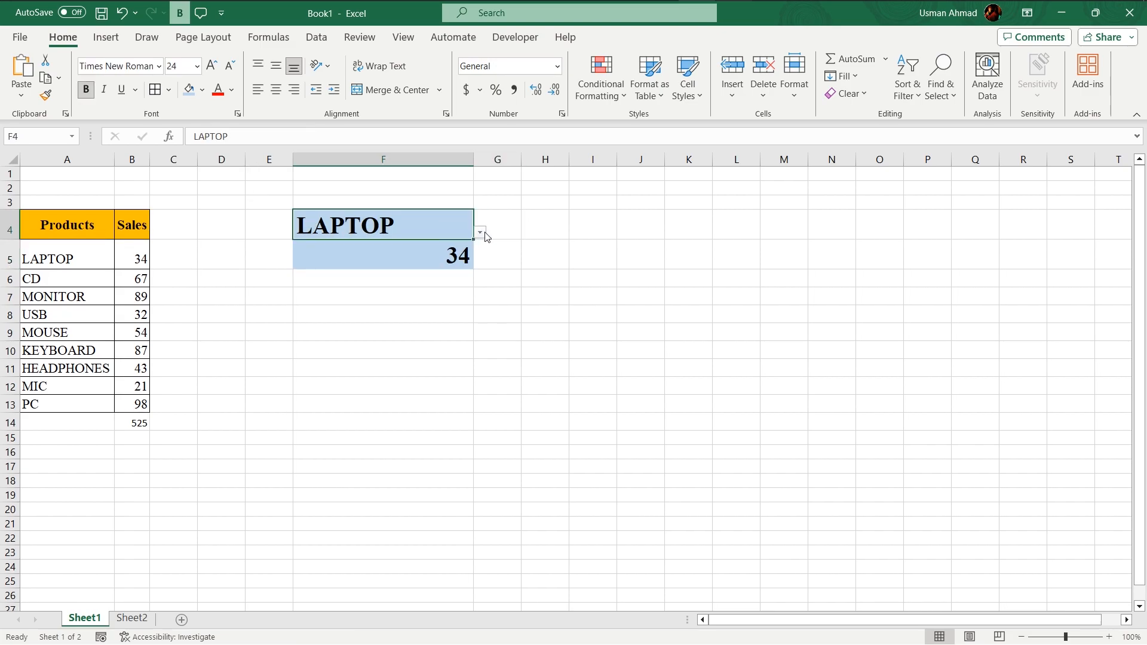
{"action": "left_click", "coordinate": [480, 232]}
{"action": "left_click", "coordinate": [332, 333]}
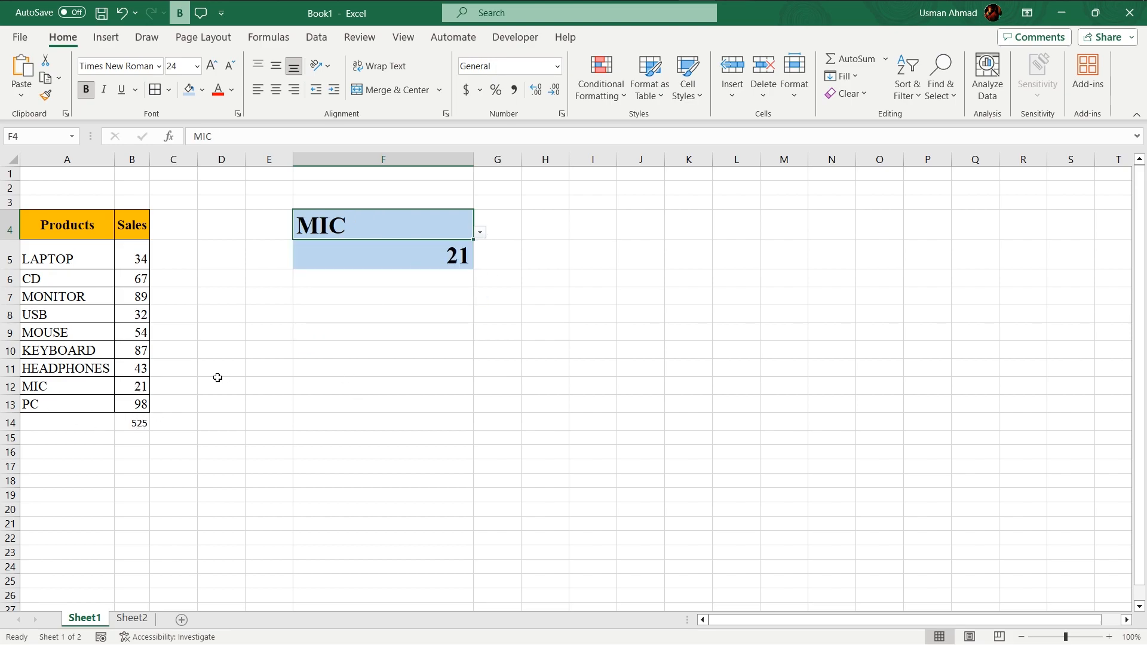
Enter the formula =IF(B14>500,"GOOD","") in F6 to rate the total sales
{"action": "left_click", "coordinate": [354, 281]}
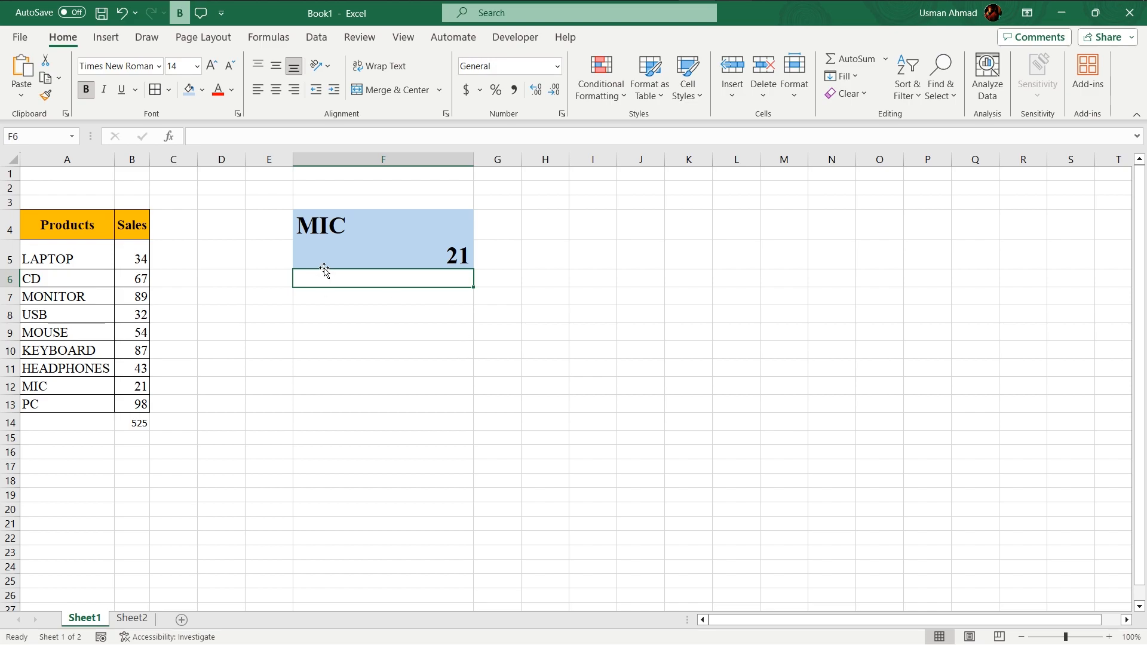
{"action": "type", "text": "=I"}
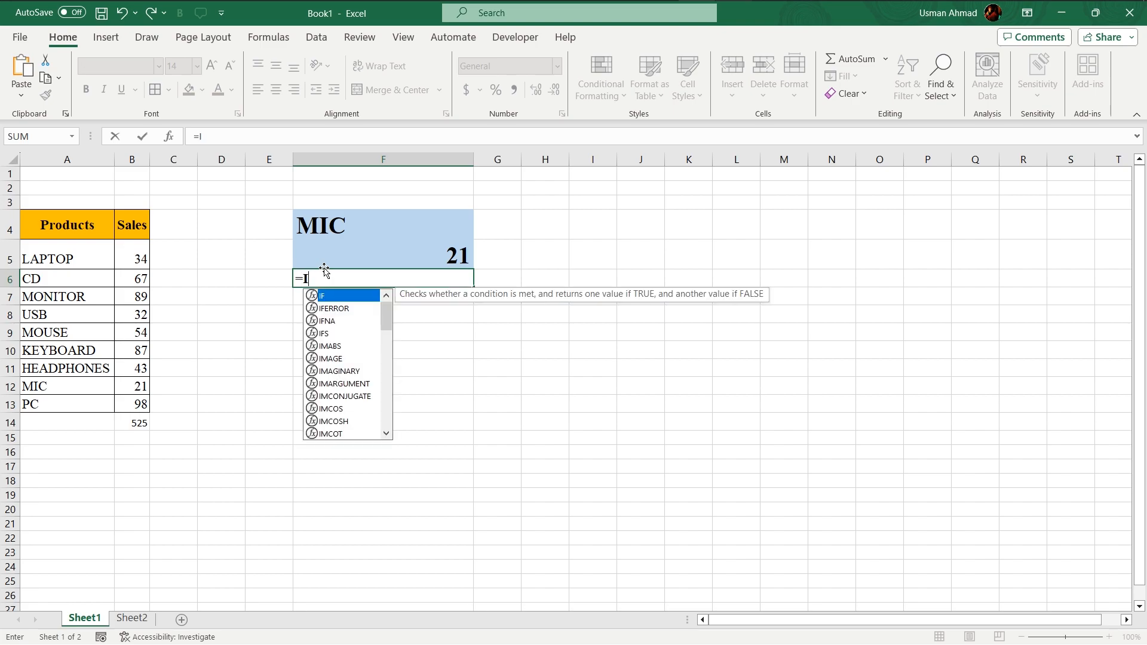
{"action": "type", "text": "F("}
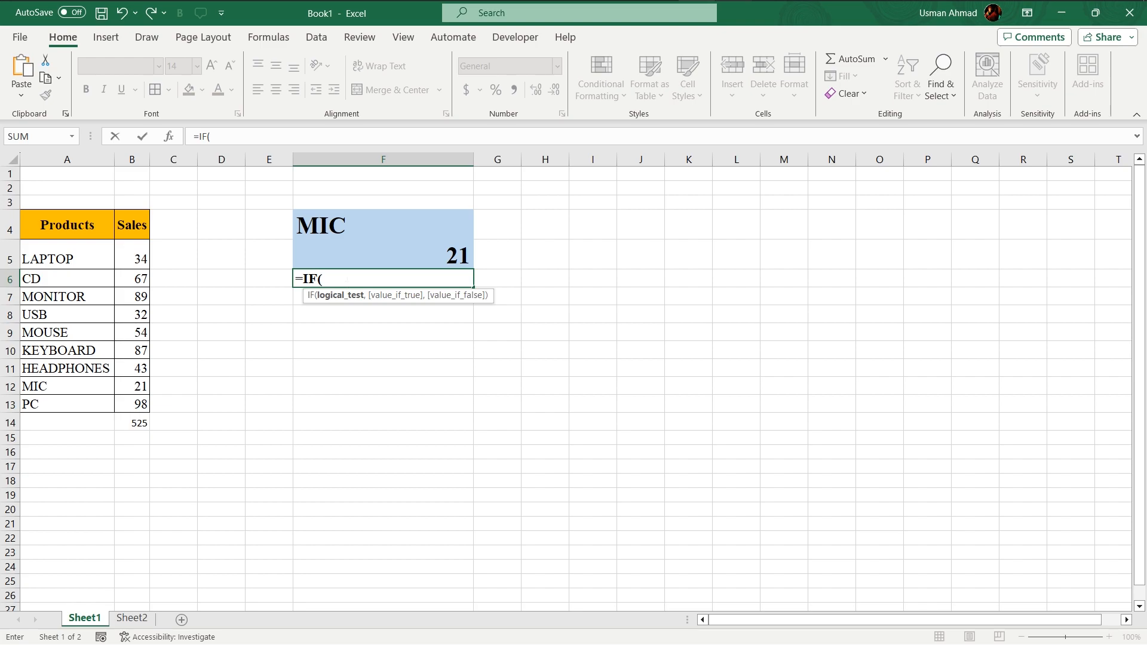
{"action": "left_click", "coordinate": [132, 425]}
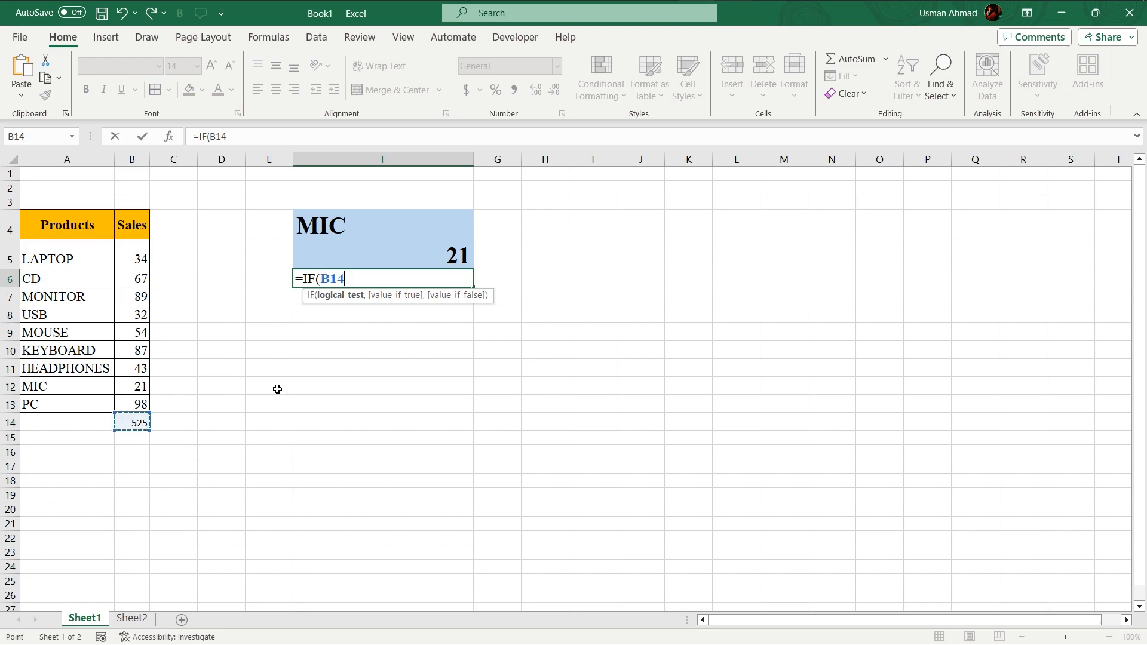
{"action": "type", "text": "."}
{"action": "type", "text": "500"}
{"action": "type", "text": ","}
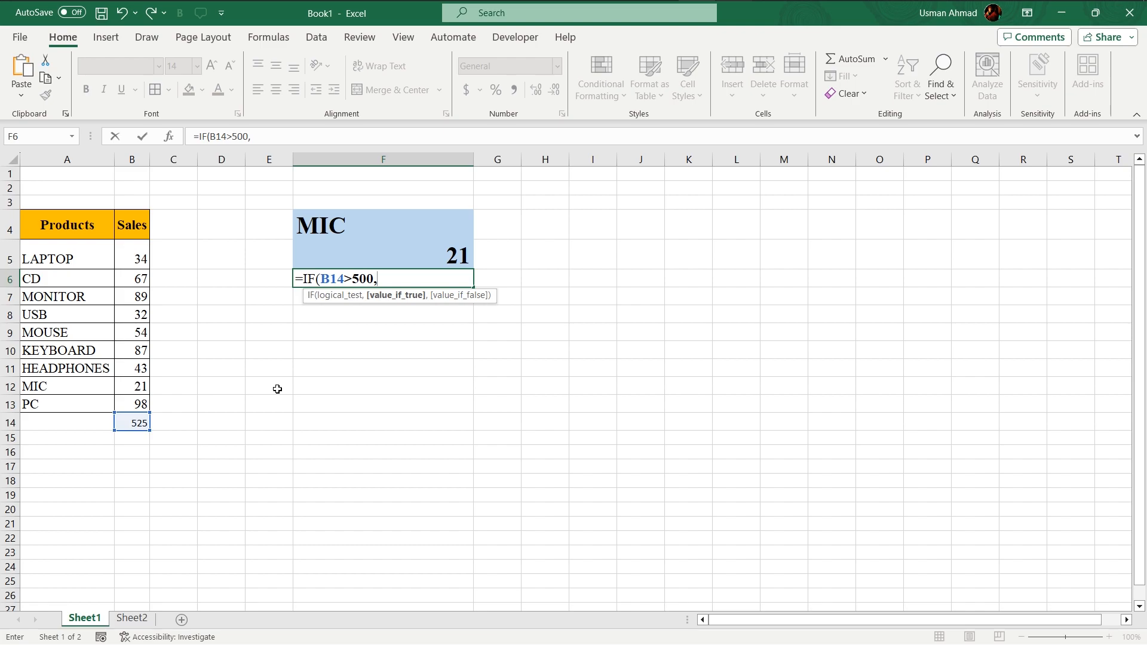
{"action": "type", "text": "\"GOOD\","}
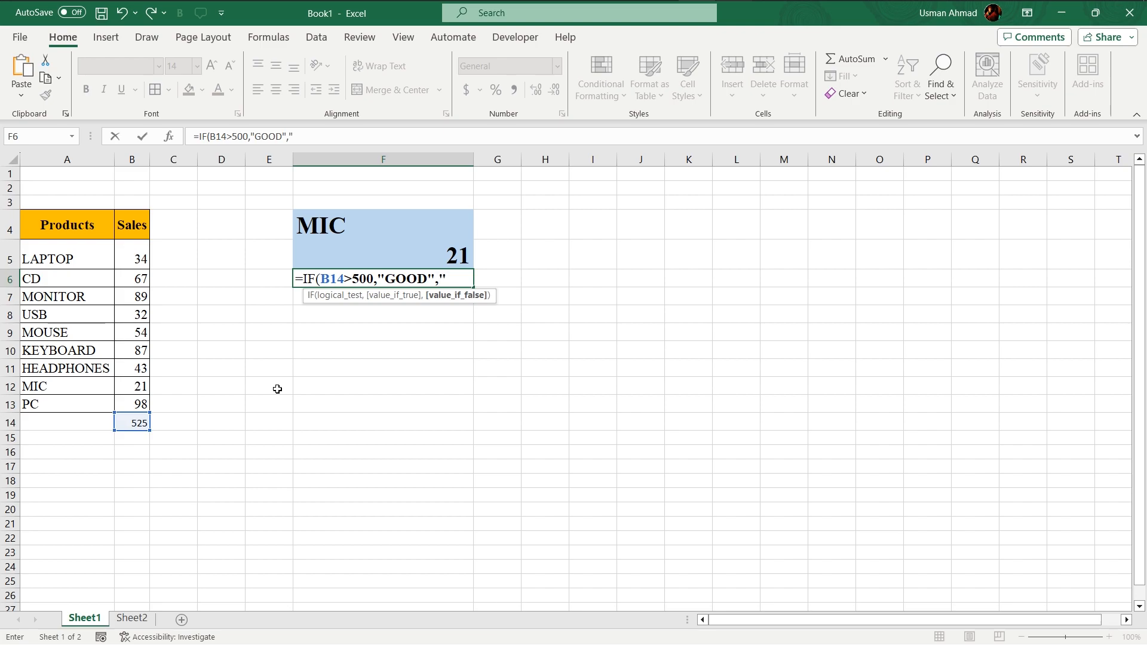
{"action": "type", "text": "\"\""}
{"action": "key", "text": "Return"}
{"action": "key", "text": "Up"}
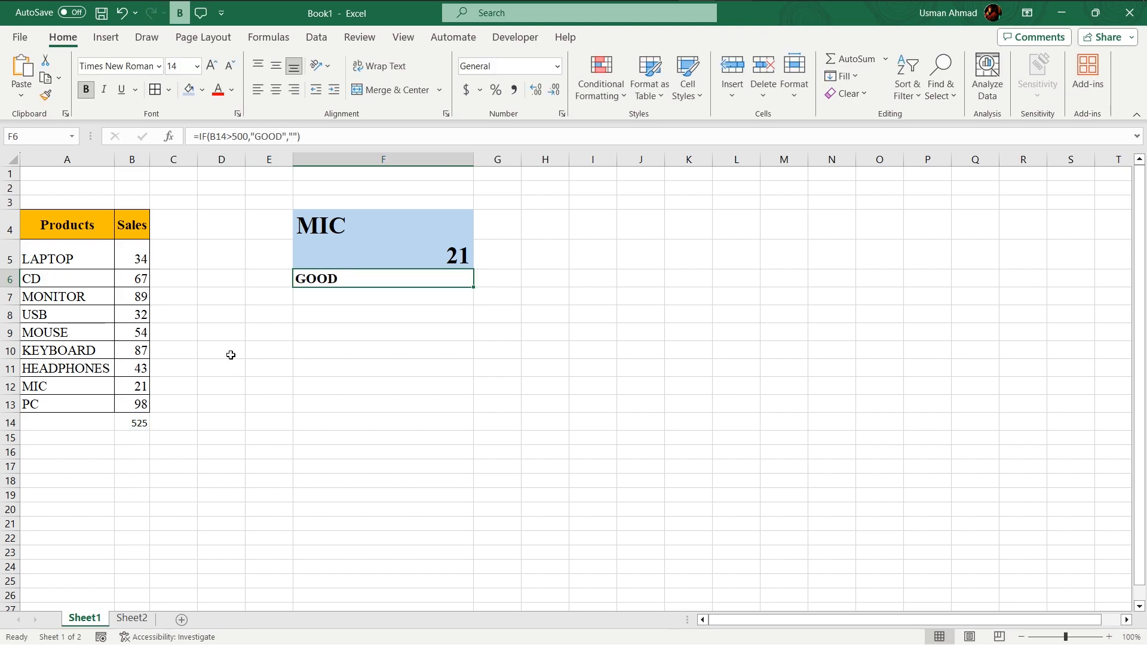
Edit the IF formula in F6 so that its value if false is "BAD"
{"action": "left_click", "coordinate": [294, 137]}
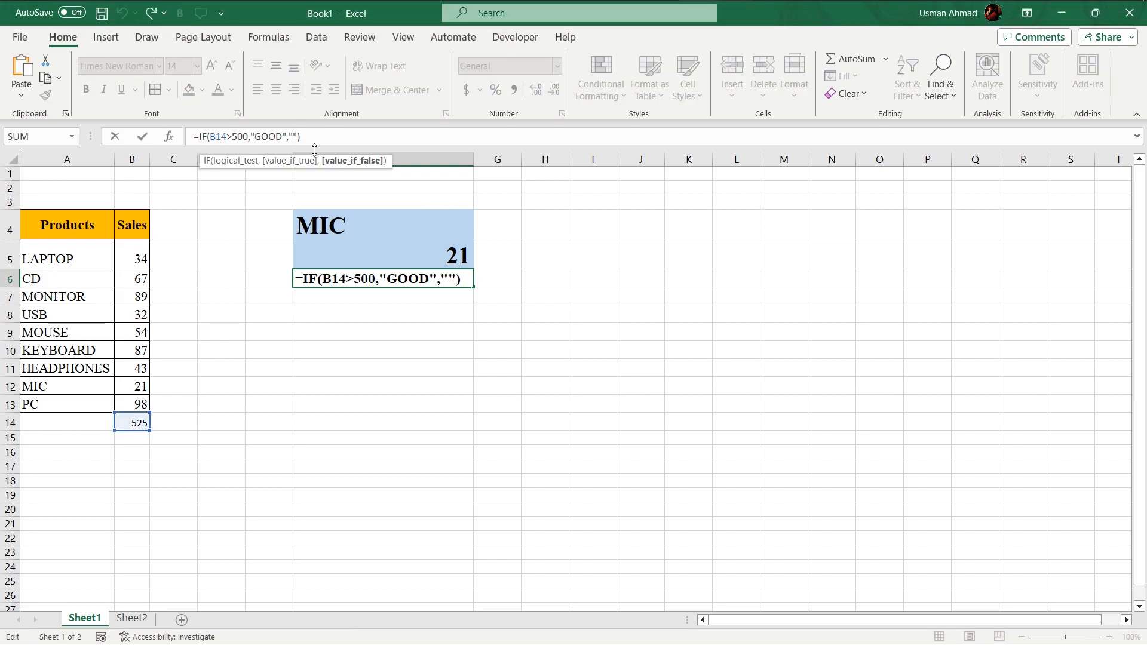
{"action": "type", "text": "BAD"}
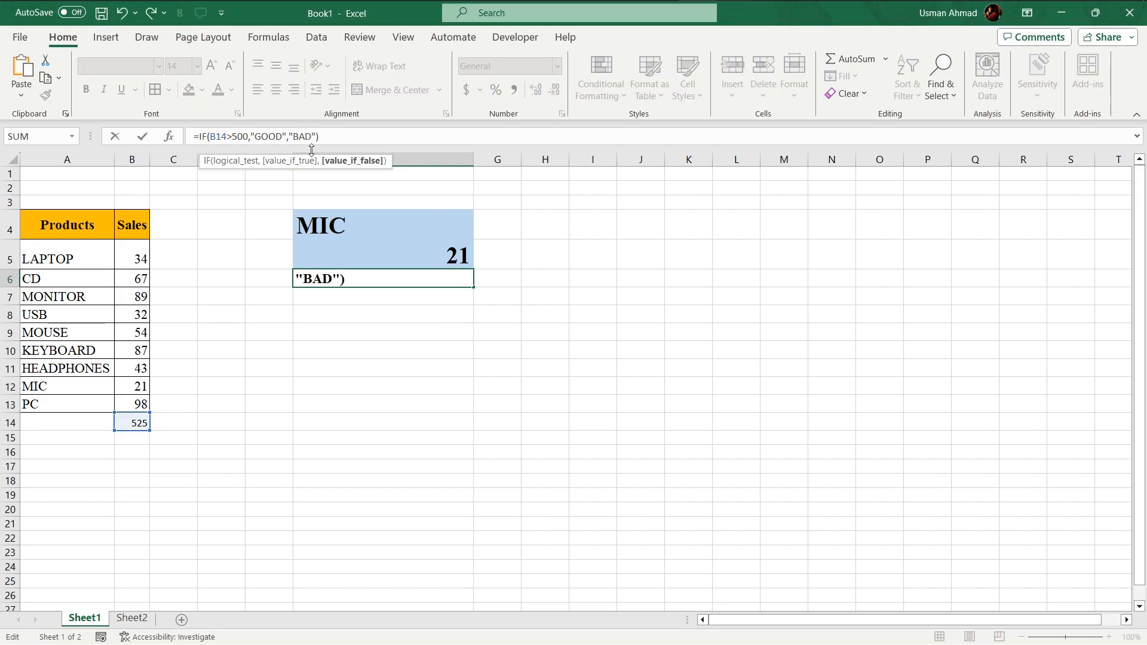
{"action": "key", "text": "Return"}
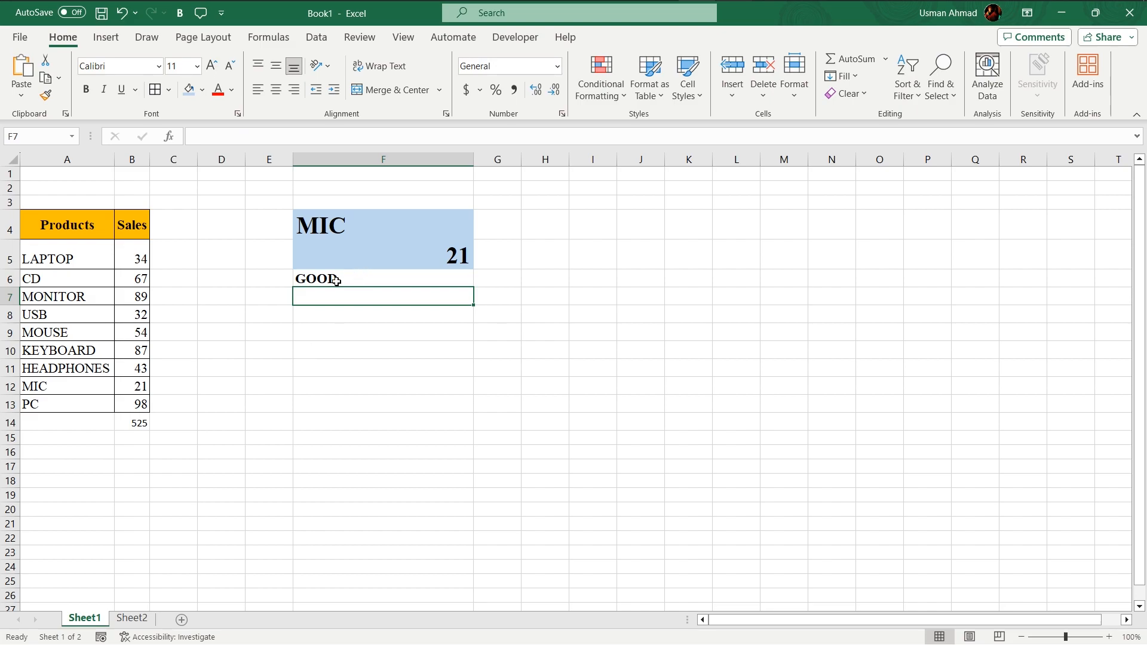
Format the sales total in B14 in Times New Roman at font size 20
{"action": "left_click", "coordinate": [140, 422]}
{"action": "left_click", "coordinate": [120, 66]}
{"action": "type", "text": "Time"}
{"action": "key", "text": "Return"}
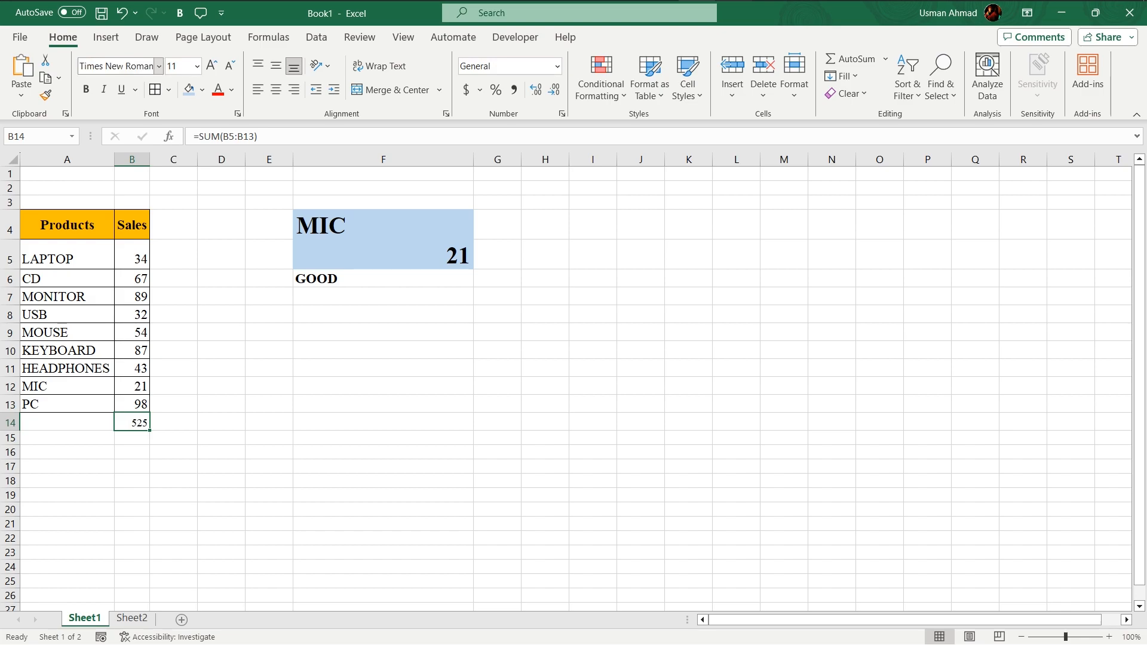
{"action": "left_click", "coordinate": [179, 65]}
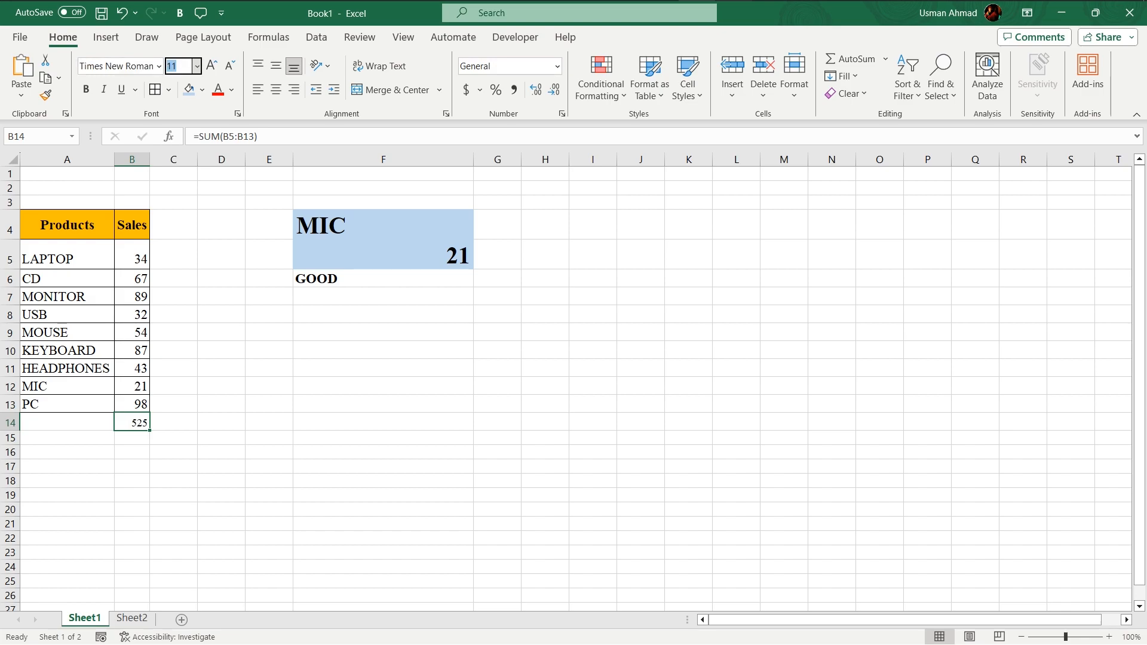
{"action": "type", "text": "20"}
{"action": "key", "text": "Return"}
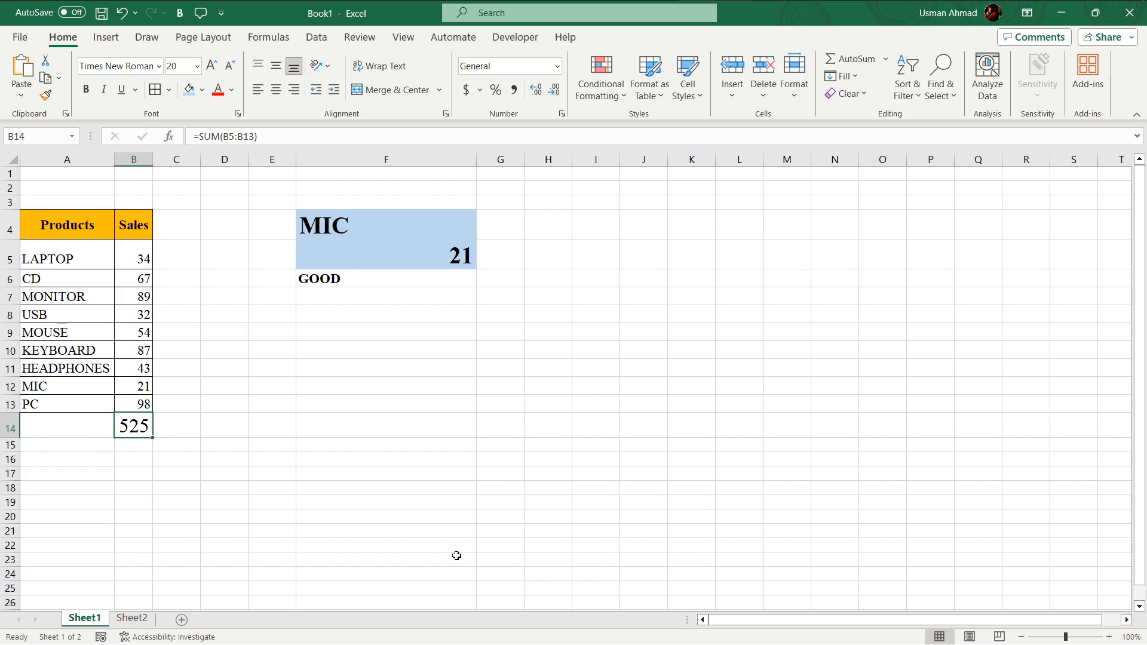
Set the CD sales value in B6 to 8
{"action": "left_click", "coordinate": [152, 285]}
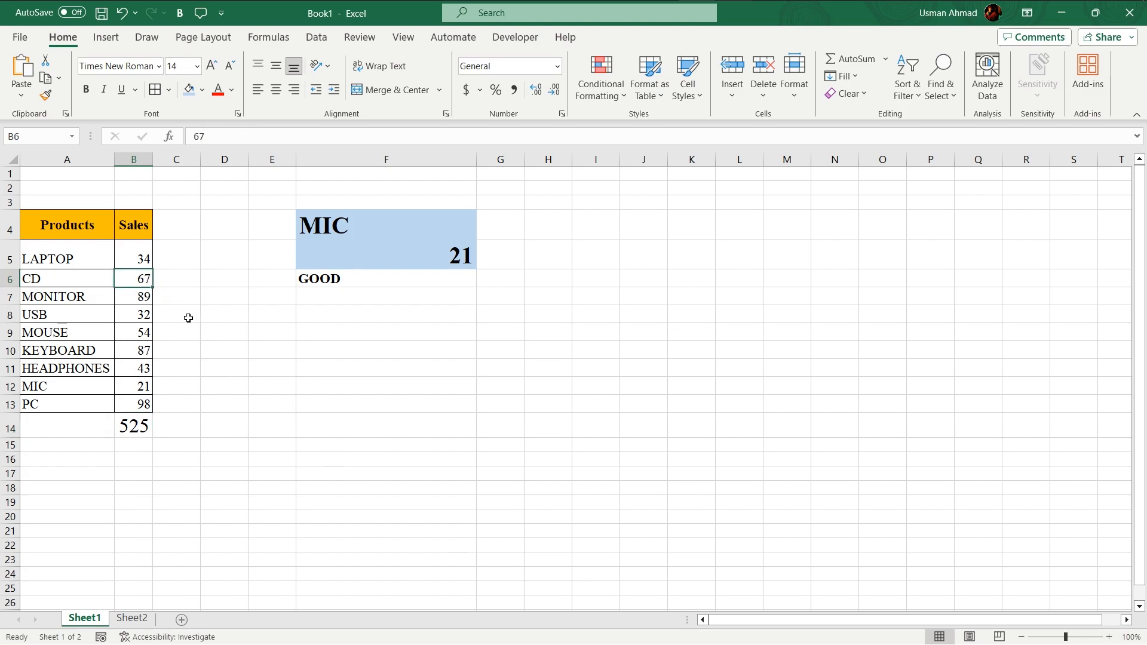
{"action": "type", "text": "8"}
{"action": "key", "text": "Return"}
Fill F6 with the same light blue as the cells above and enlarge its text by four font size increments
{"action": "left_click", "coordinate": [389, 280]}
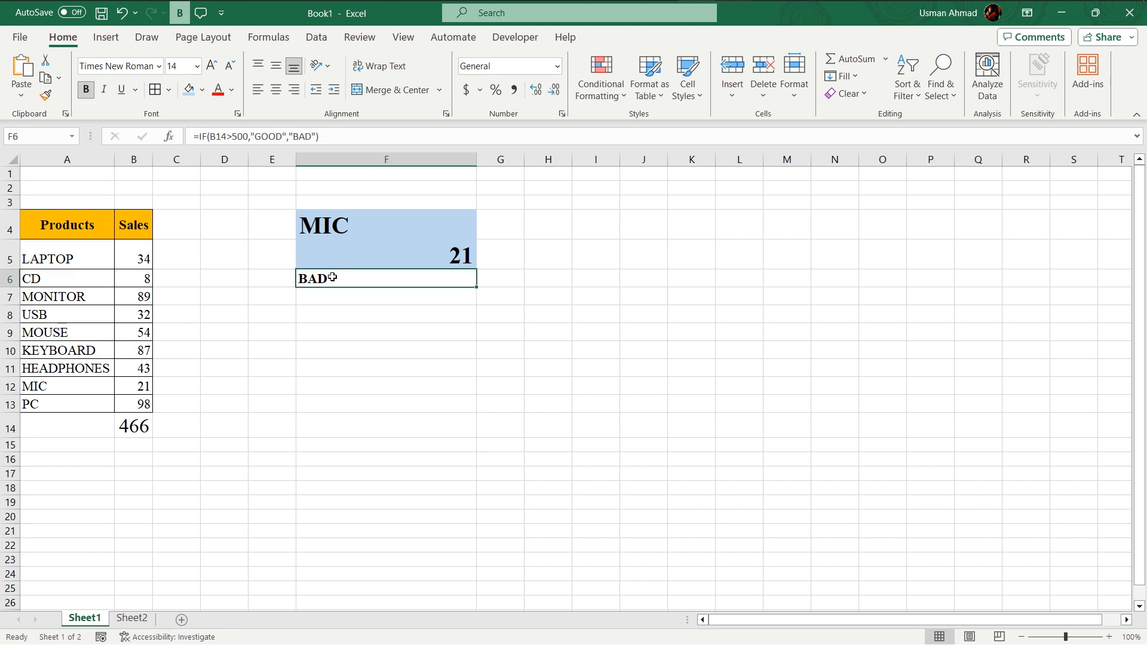
{"action": "left_click", "coordinate": [189, 89]}
{"action": "left_click", "coordinate": [212, 67]}
{"action": "left_click", "coordinate": [211, 67]}
{"action": "left_click", "coordinate": [212, 67]}
{"action": "left_click", "coordinate": [212, 67]}
{"action": "left_click", "coordinate": [432, 529]}
Set the USB sales value in B8 to 100
{"action": "left_click_drag", "start_coordinate": [115, 306], "coordinate": [135, 310]}
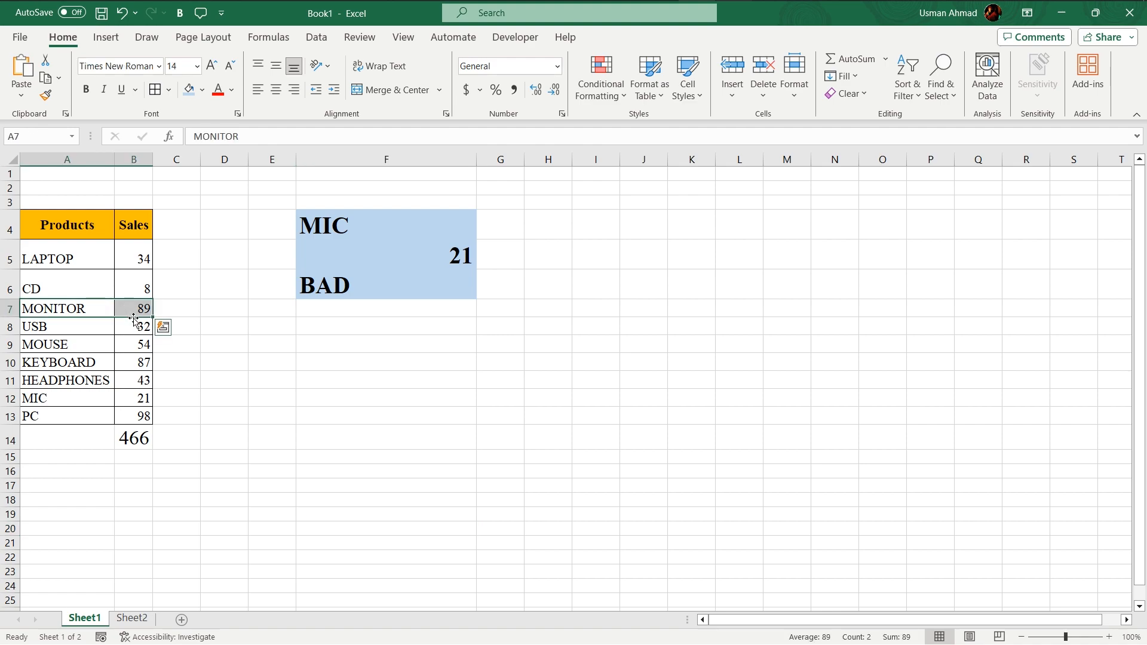
{"action": "left_click", "coordinate": [137, 327]}
{"action": "type", "text": "100"}
{"action": "key", "text": "Return"}
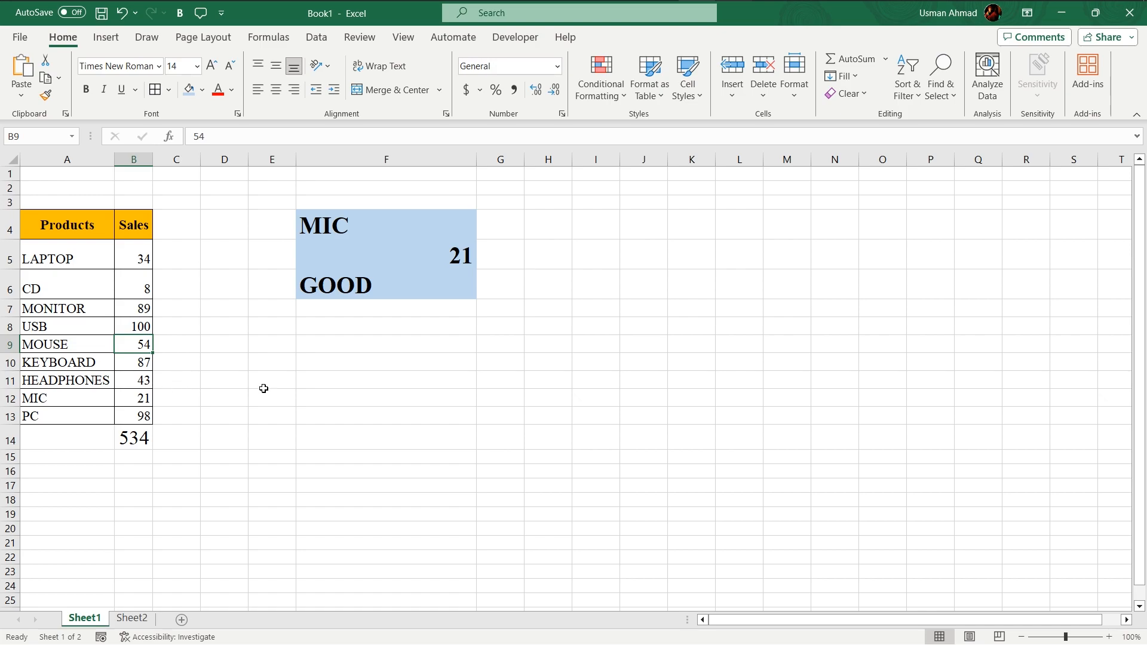
Copy MONITOR from A7 over the product names in A8 and A10
{"action": "left_click", "coordinate": [335, 308]}
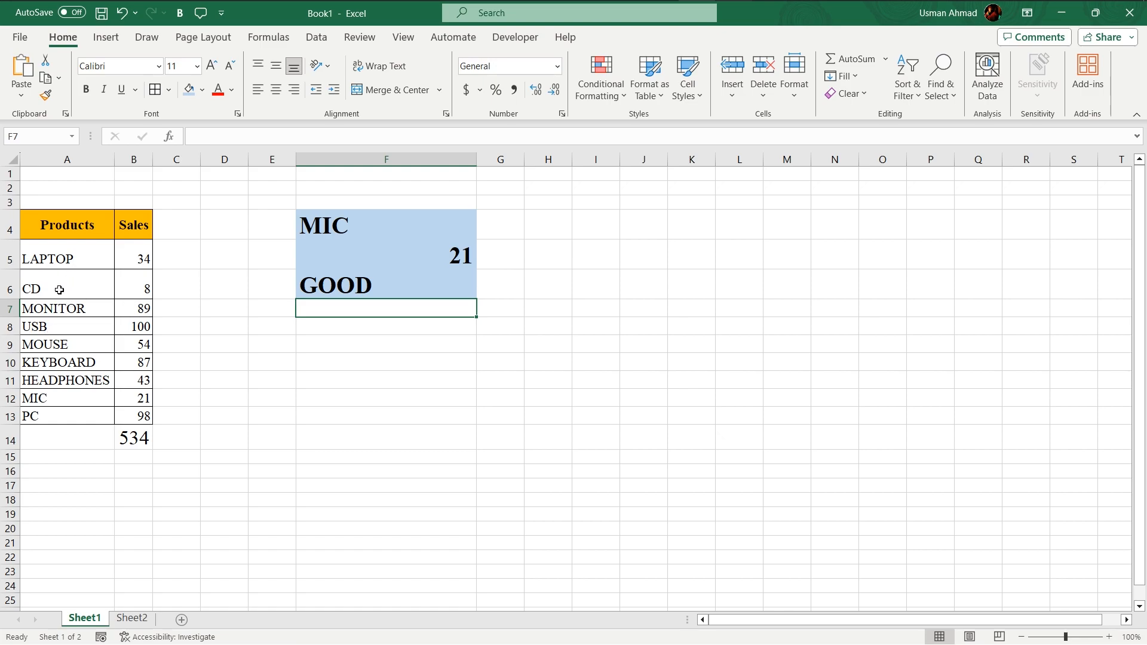
{"action": "left_click", "coordinate": [45, 310]}
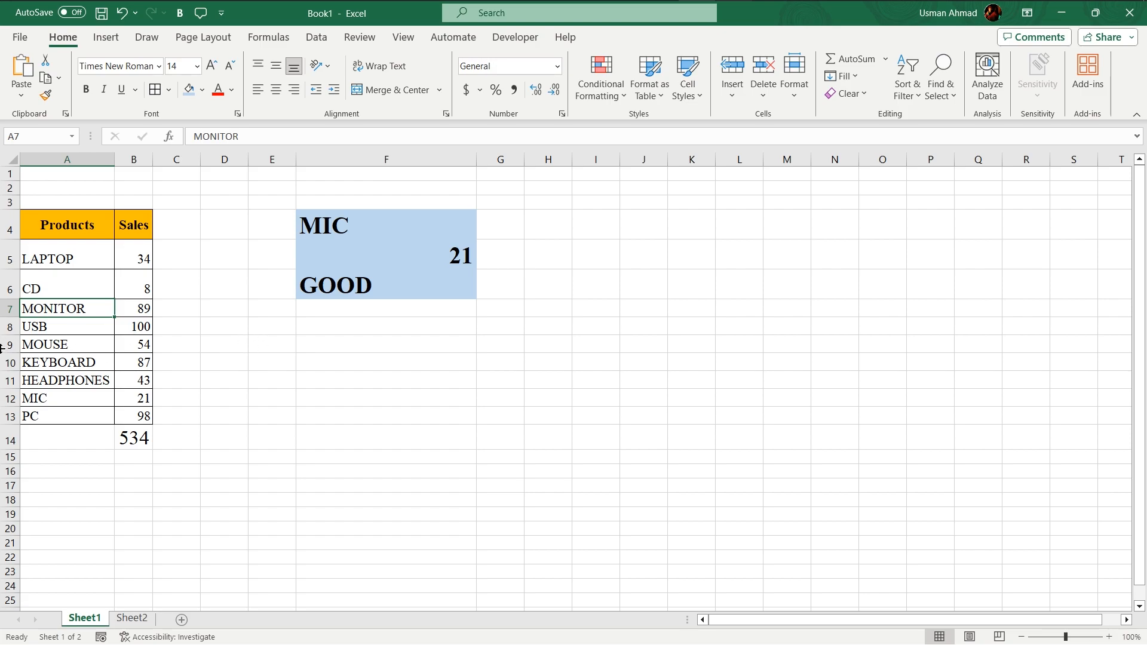
{"action": "key", "text": "ctrl+c"}
{"action": "left_click", "coordinate": [71, 327]}
{"action": "key", "text": "ctrl+v"}
{"action": "left_click", "coordinate": [72, 362]}
{"action": "key", "text": "ctrl+v"}
Copy CD from A6 over the product names in A5 and A11
{"action": "left_click", "coordinate": [93, 279]}
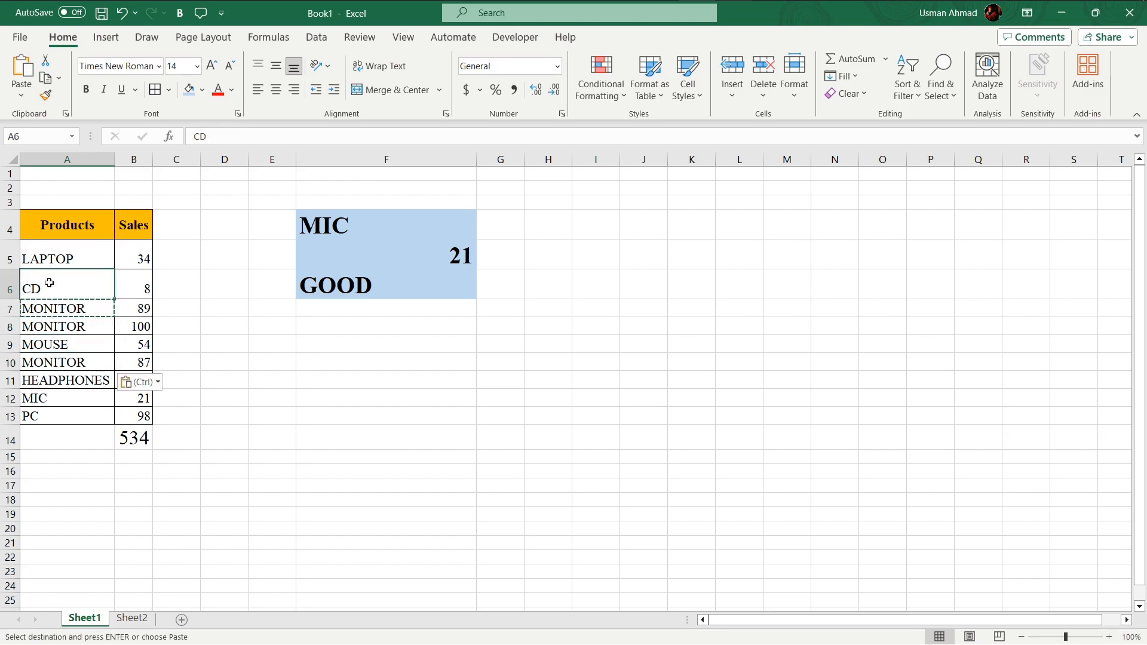
{"action": "key", "text": "ctrl+c"}
{"action": "left_click", "coordinate": [59, 264]}
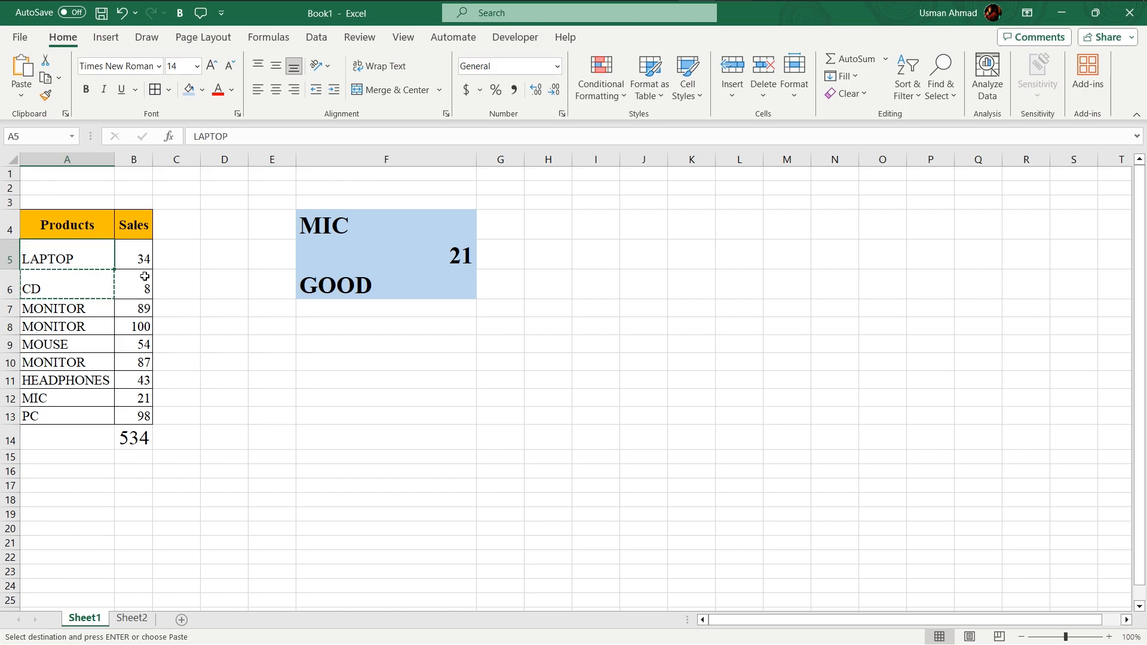
{"action": "key", "text": "ctrl+v"}
{"action": "left_click", "coordinate": [57, 375]}
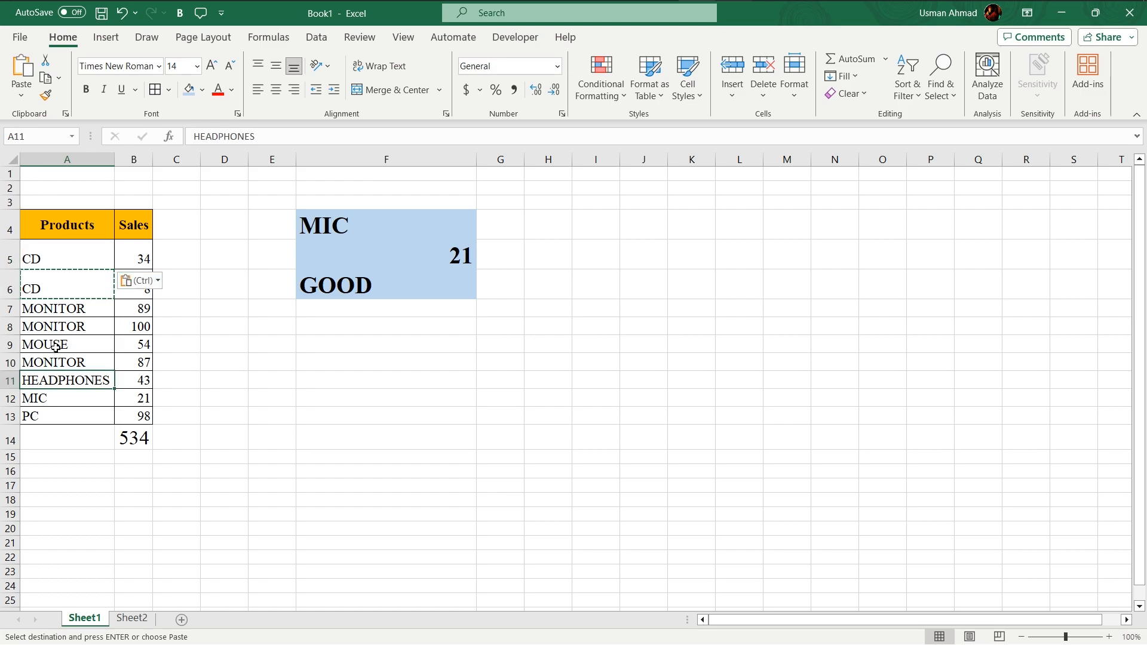
{"action": "key", "text": "ctrl+v"}
Enter the formula =COUNTIF(A5:A13,F4) in F8 to count how often the product chosen in F4 occurs
{"action": "left_click", "coordinate": [464, 380]}
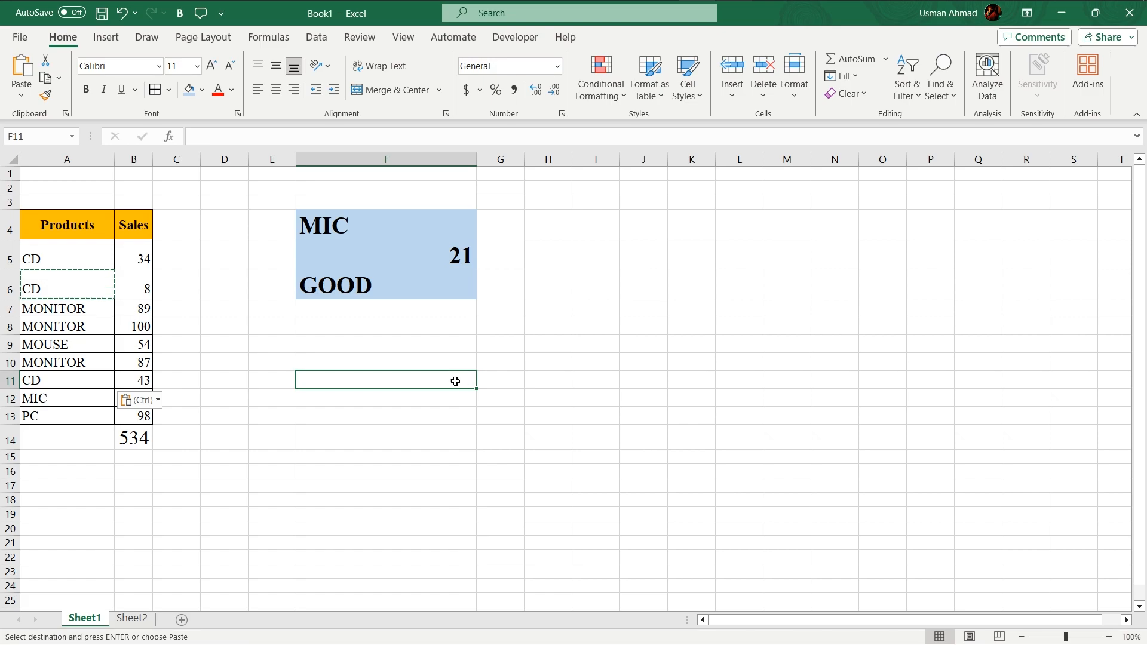
{"action": "left_click", "coordinate": [366, 325]}
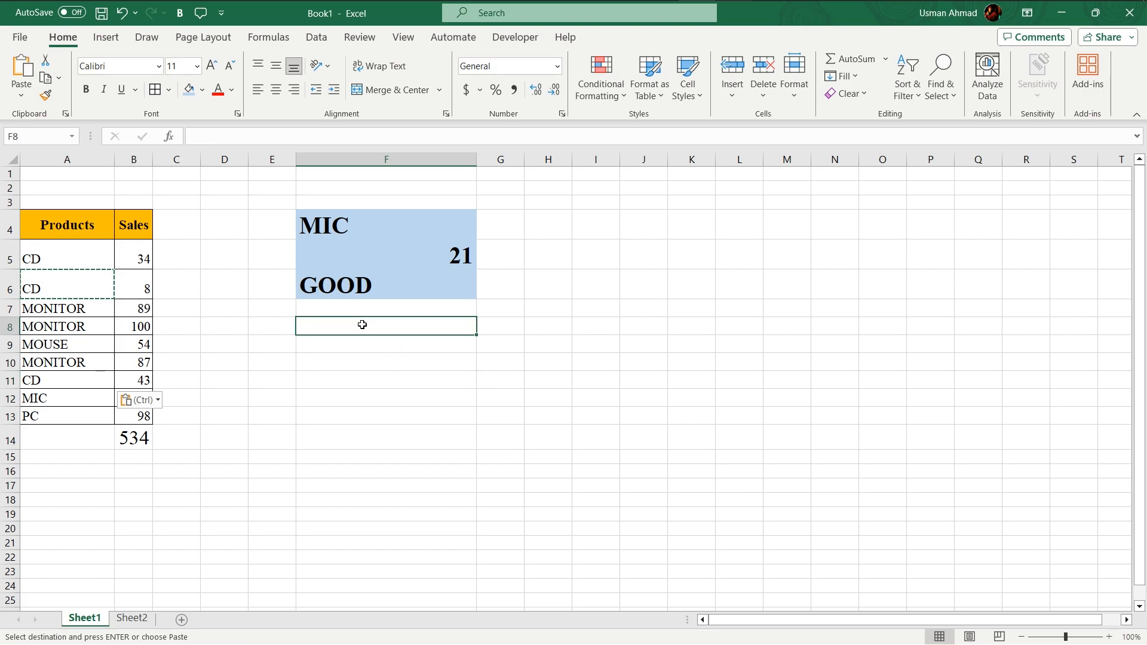
{"action": "type", "text": "=COUT"}
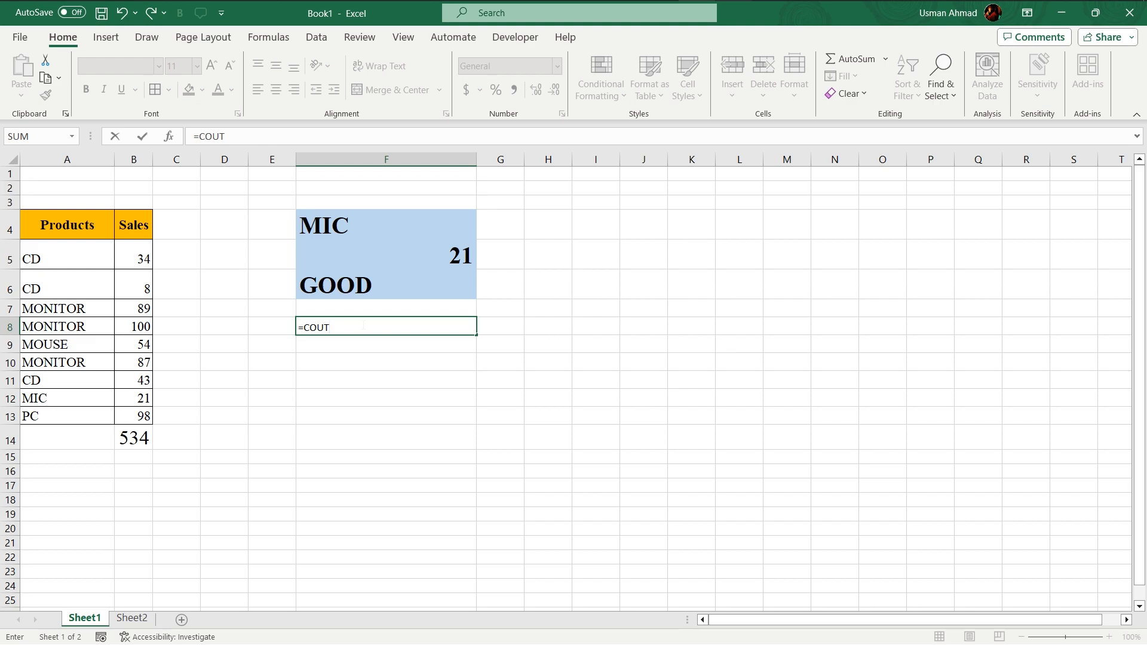
{"action": "key", "text": "BackSpace"}
{"action": "type", "text": "NT"}
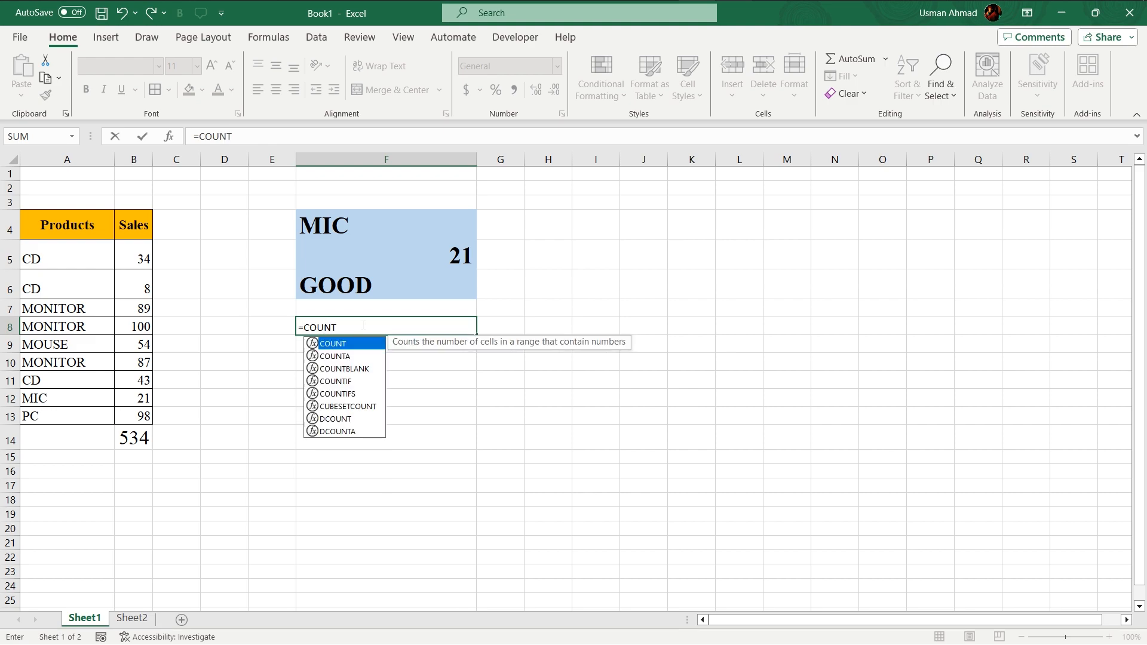
{"action": "type", "text": "IF("}
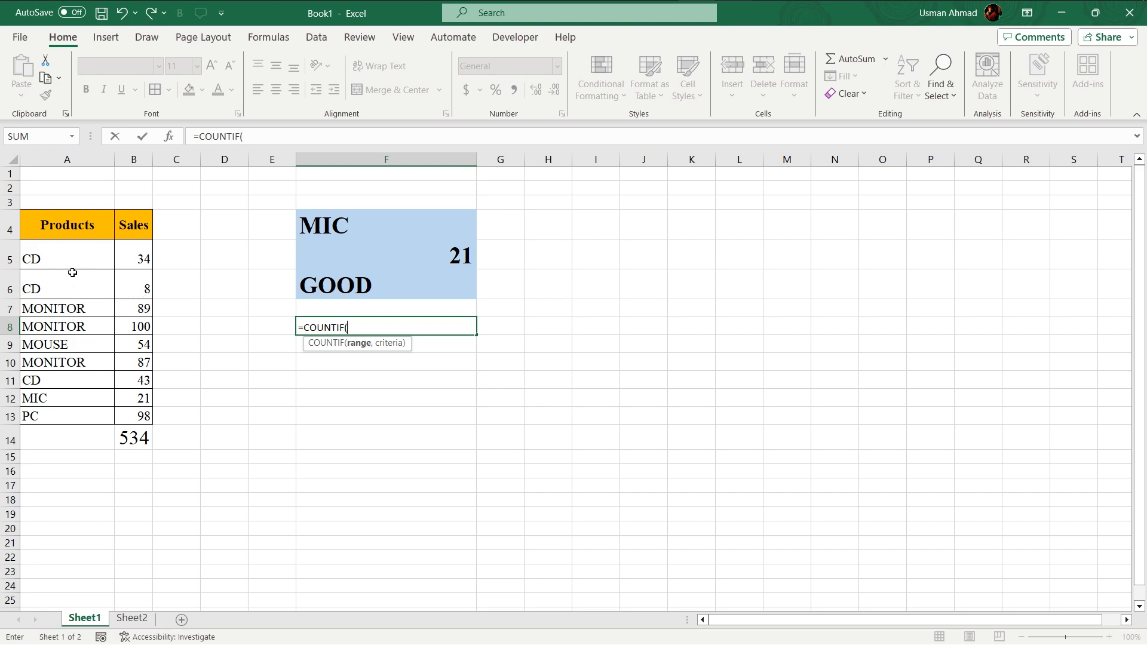
{"action": "left_click_drag", "start_coordinate": [74, 253], "coordinate": [102, 410]}
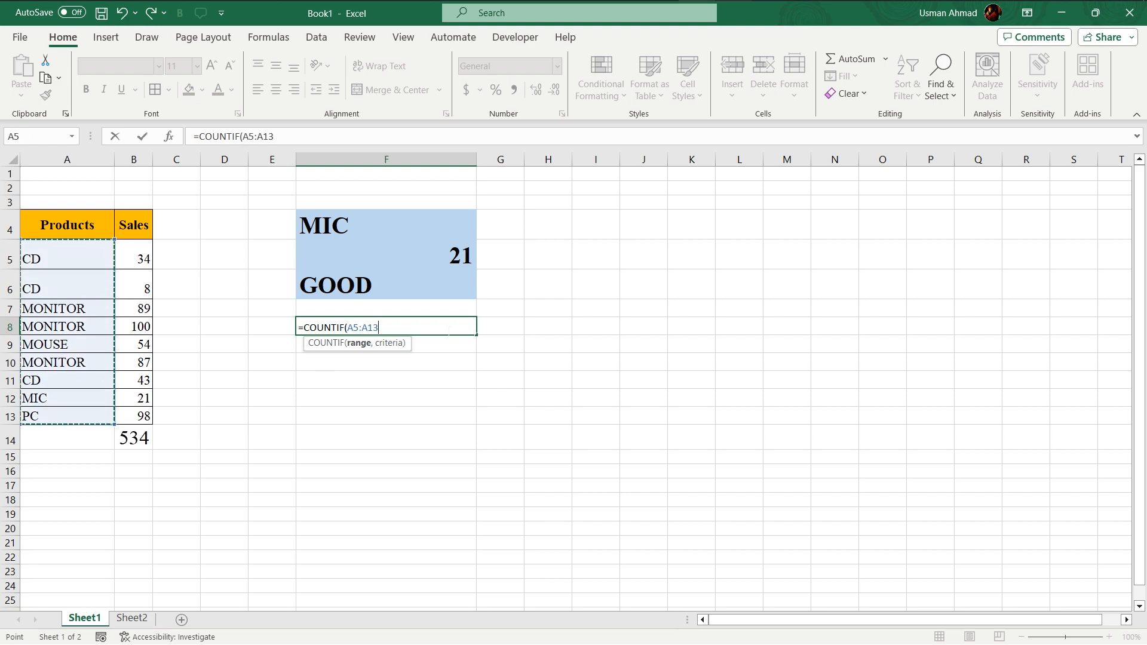
{"action": "type", "text": ","}
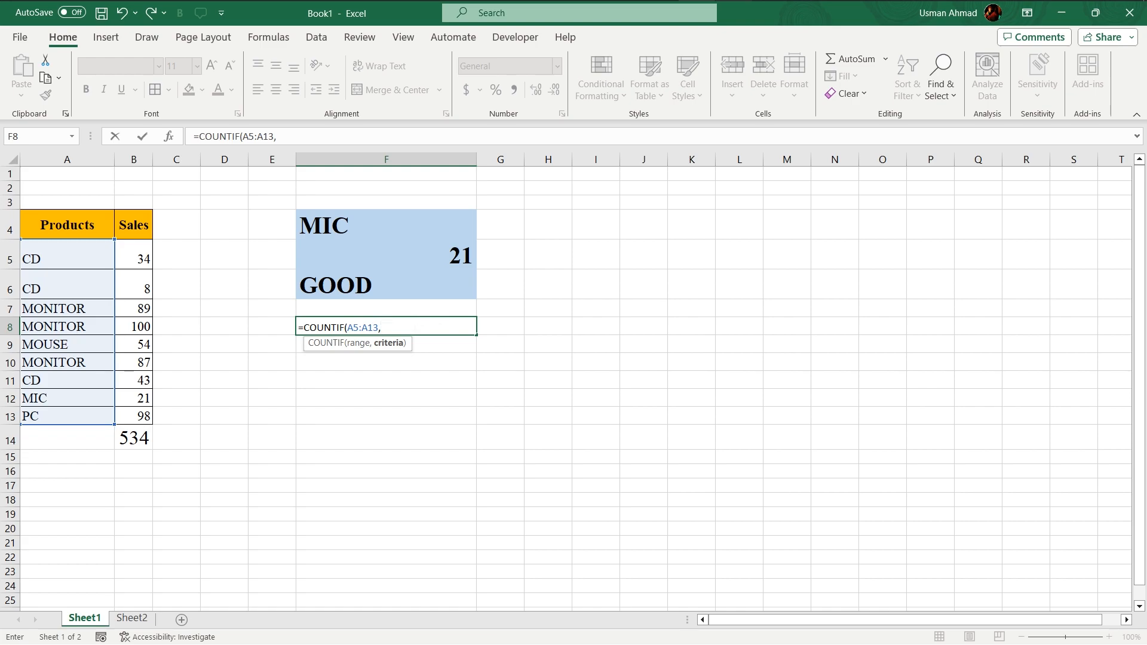
{"action": "left_click", "coordinate": [346, 222]}
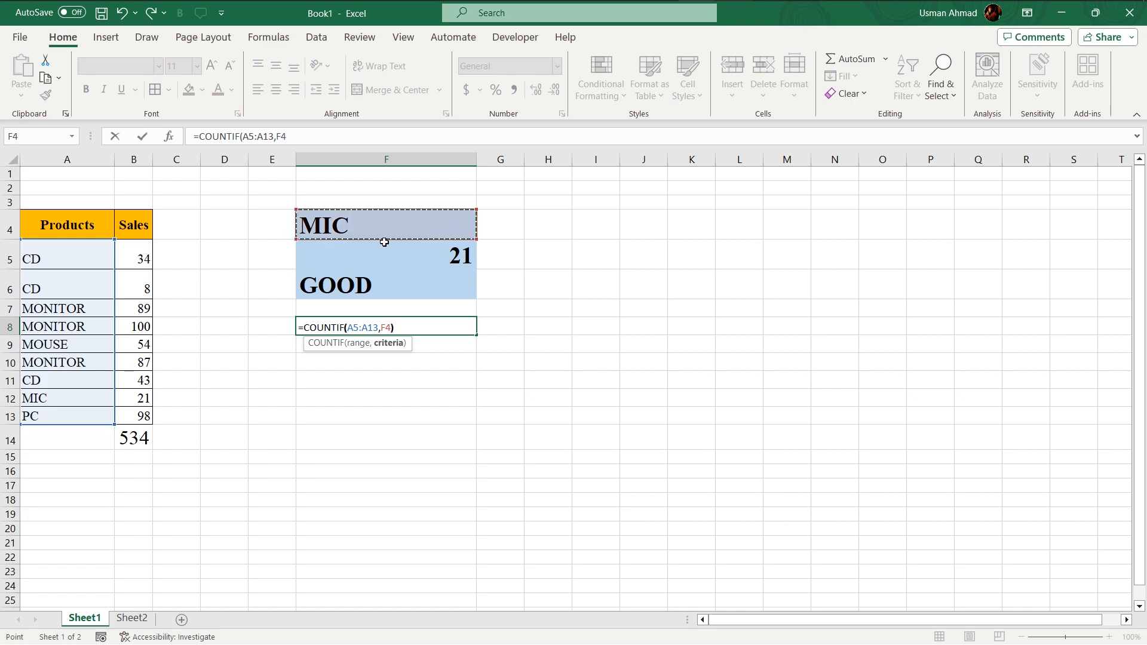
{"action": "type", "text": ")"}
{"action": "key", "text": "Return"}
{"action": "left_click", "coordinate": [431, 328]}
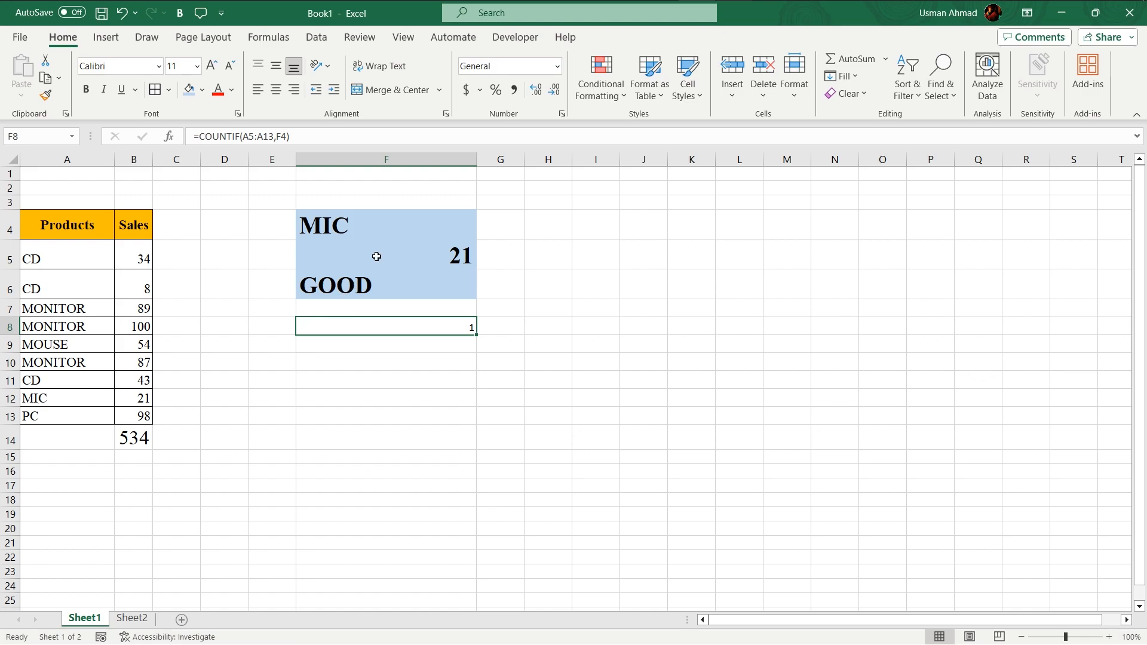
Choose CD as the product in F4 from its drop-down list
{"action": "left_click", "coordinate": [389, 226]}
{"action": "left_click", "coordinate": [484, 233]}
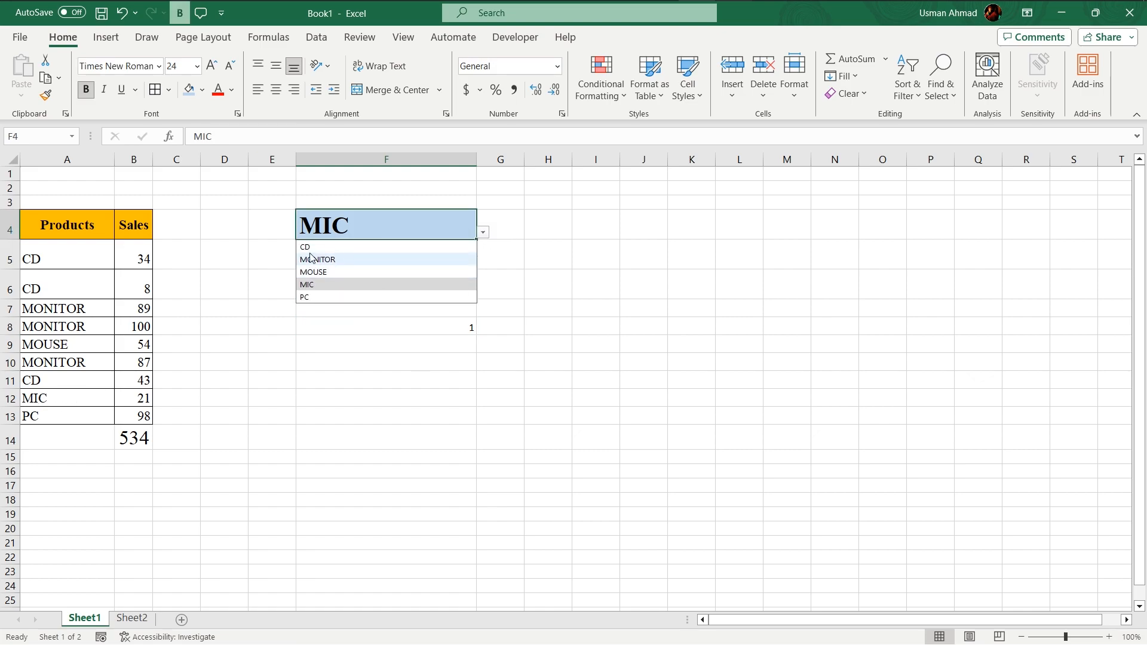
{"action": "left_click", "coordinate": [335, 251]}
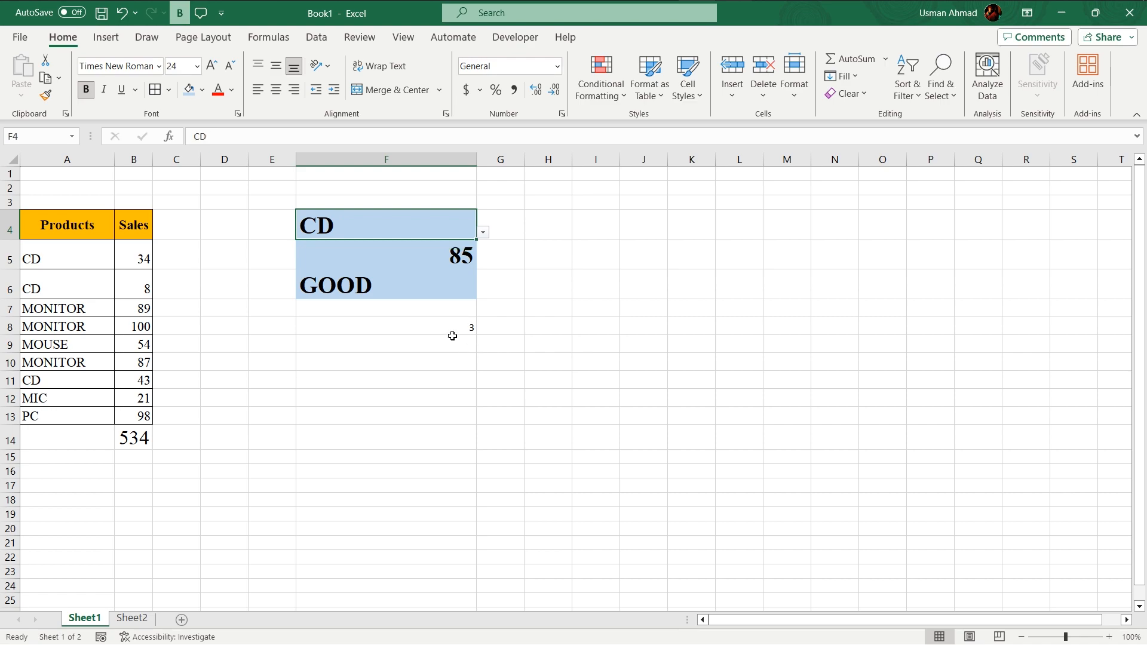
Enlarge the font of the count in F8 and make it bold
{"action": "left_click", "coordinate": [453, 329]}
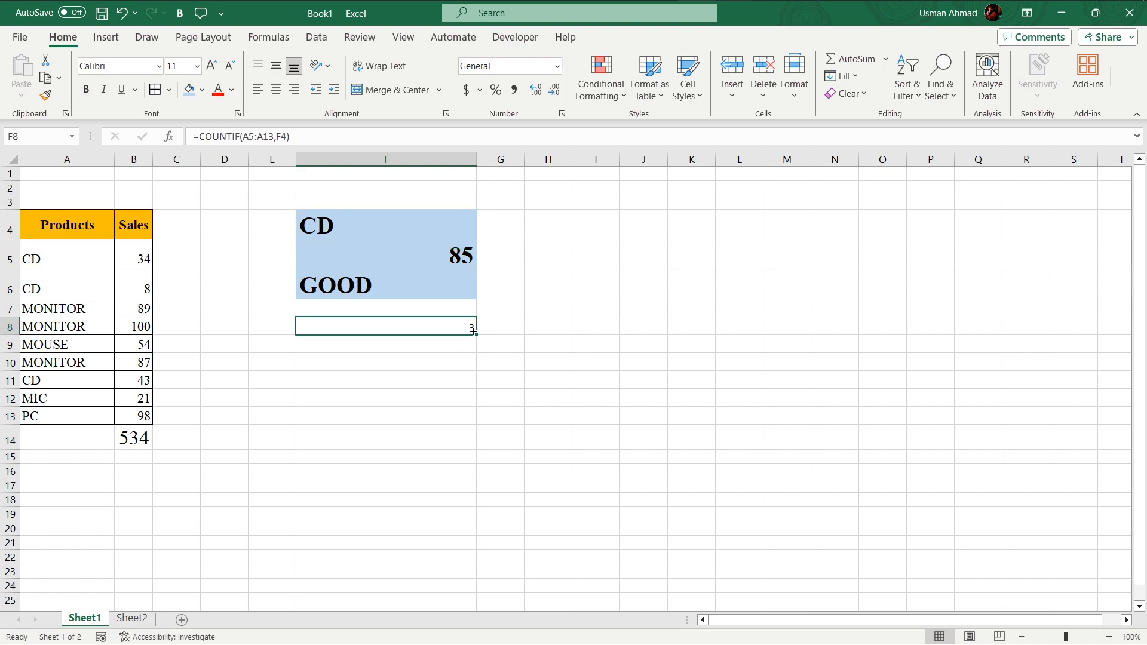
{"action": "left_click", "coordinate": [214, 67]}
{"action": "left_click", "coordinate": [214, 67]}
{"action": "left_click", "coordinate": [214, 67]}
{"action": "left_click", "coordinate": [214, 67]}
{"action": "left_click", "coordinate": [214, 67]}
{"action": "left_click", "coordinate": [214, 67]}
{"action": "left_click", "coordinate": [214, 67]}
{"action": "left_click", "coordinate": [214, 67]}
{"action": "left_click", "coordinate": [214, 67]}
{"action": "left_click", "coordinate": [86, 90]}
{"action": "left_click", "coordinate": [382, 290]}
{"action": "left_click", "coordinate": [435, 394]}
Test the product drop-down in F4 with MONITOR and leave it set to MOUSE
{"action": "left_click", "coordinate": [456, 218]}
{"action": "left_click", "coordinate": [482, 233]}
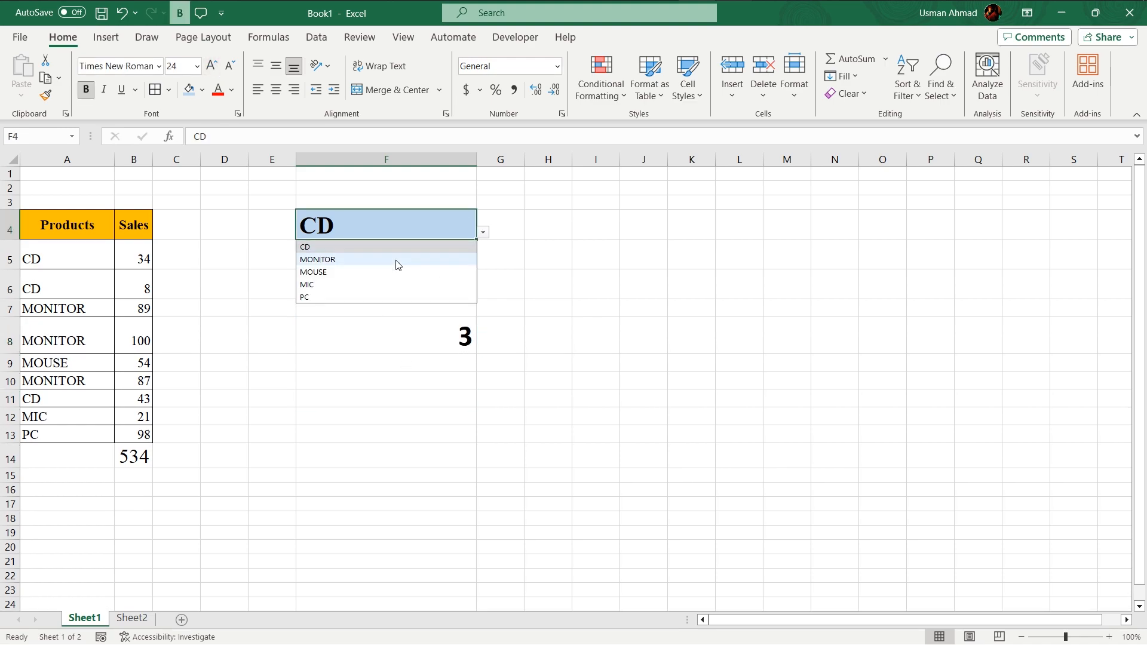
{"action": "left_click", "coordinate": [397, 260]}
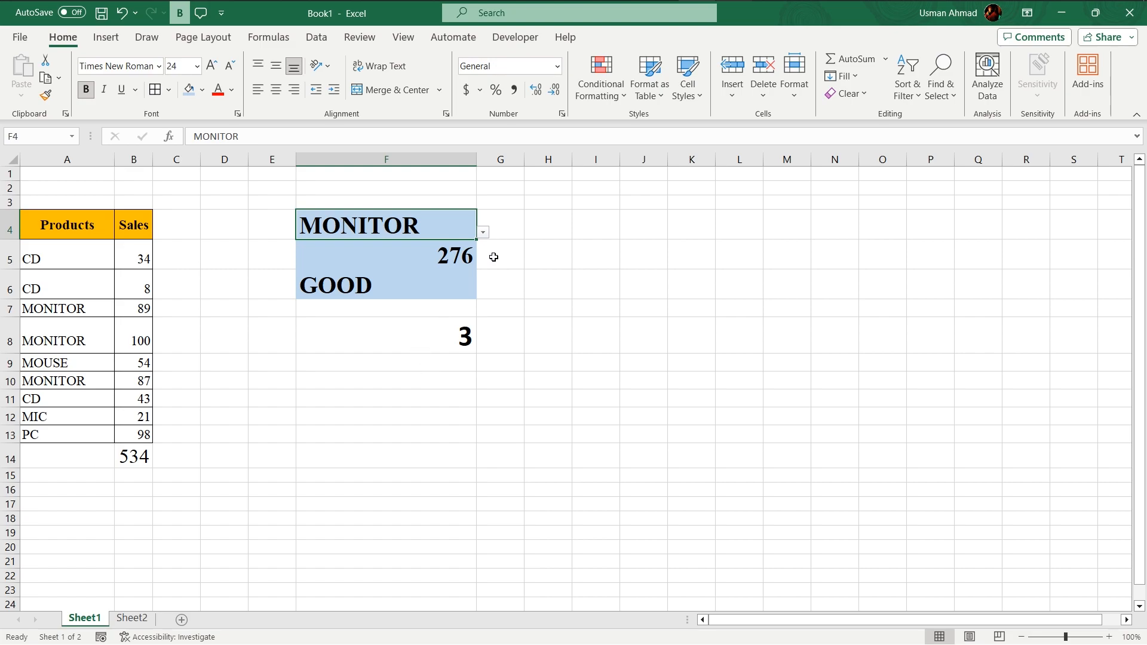
{"action": "left_click", "coordinate": [483, 232]}
{"action": "left_click", "coordinate": [333, 274]}
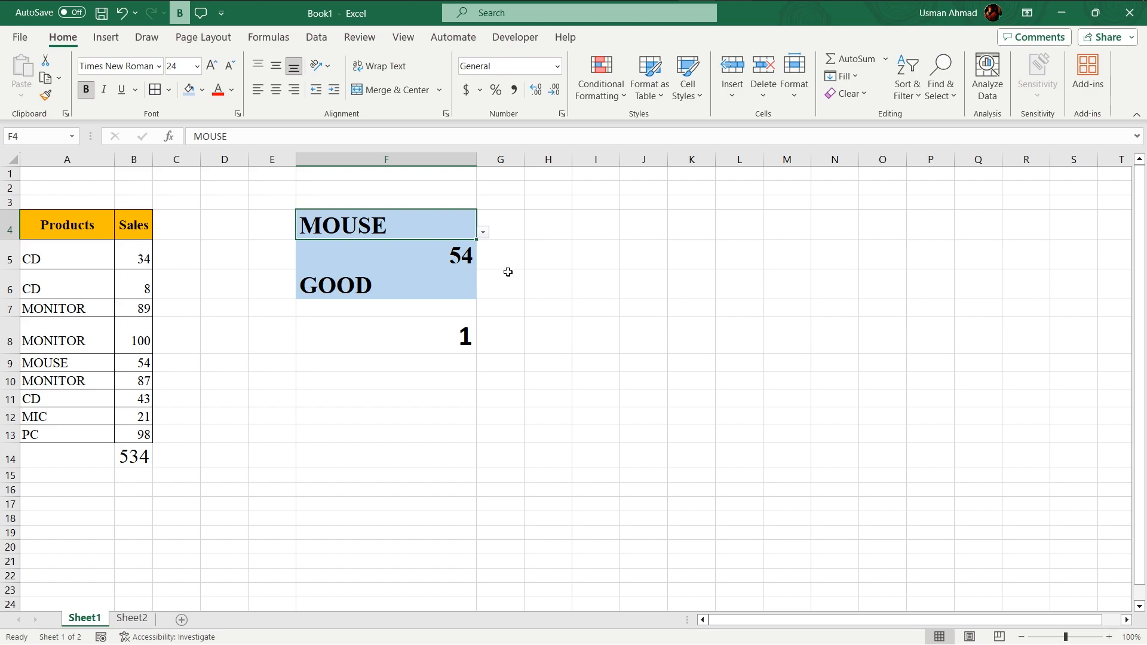
Enter the headers First Name, Surname and Full Name in H4, I4 and J4
{"action": "key", "text": "Right"}
{"action": "key", "text": "Right"}
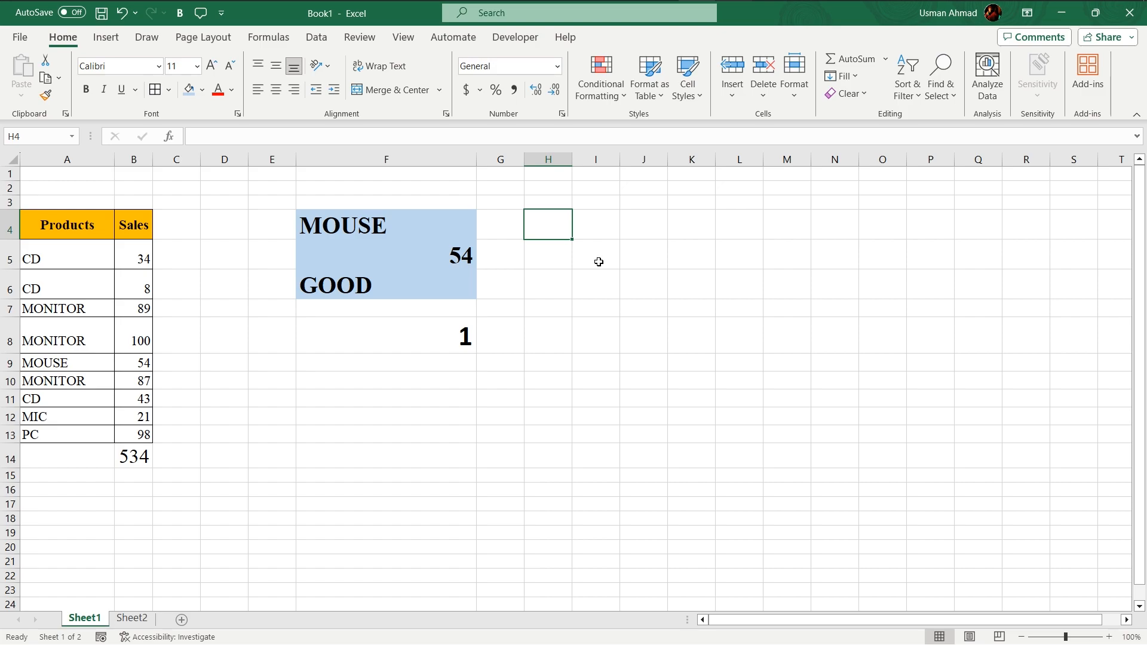
{"action": "type", "text": "First Name"}
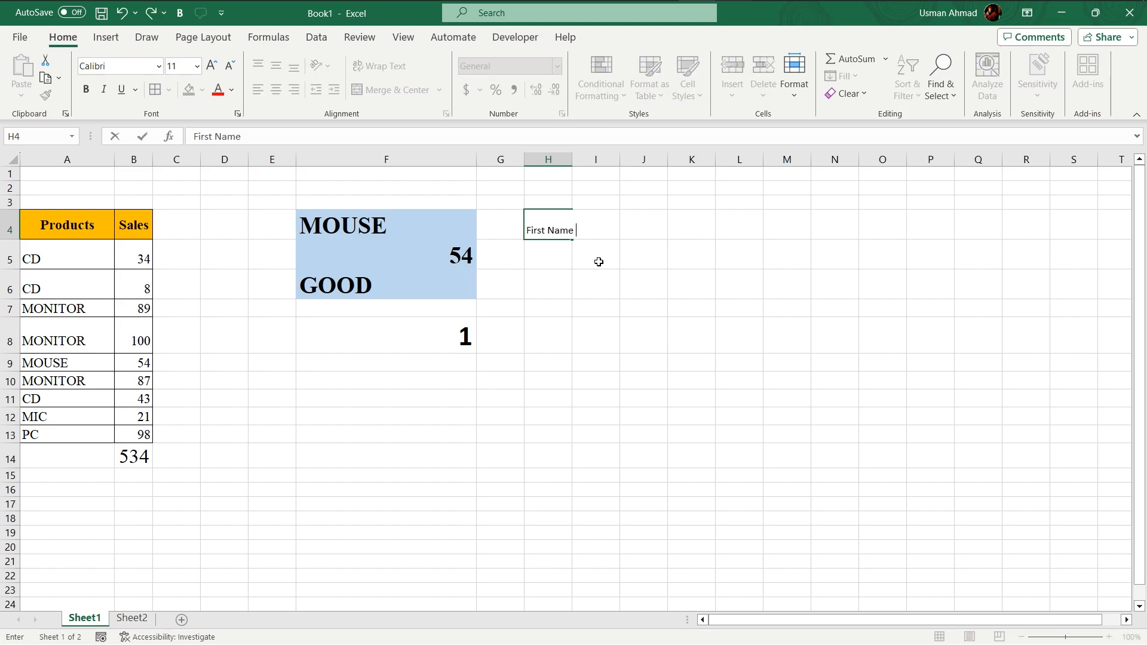
{"action": "key", "text": "Tab"}
{"action": "type", "text": "S"}
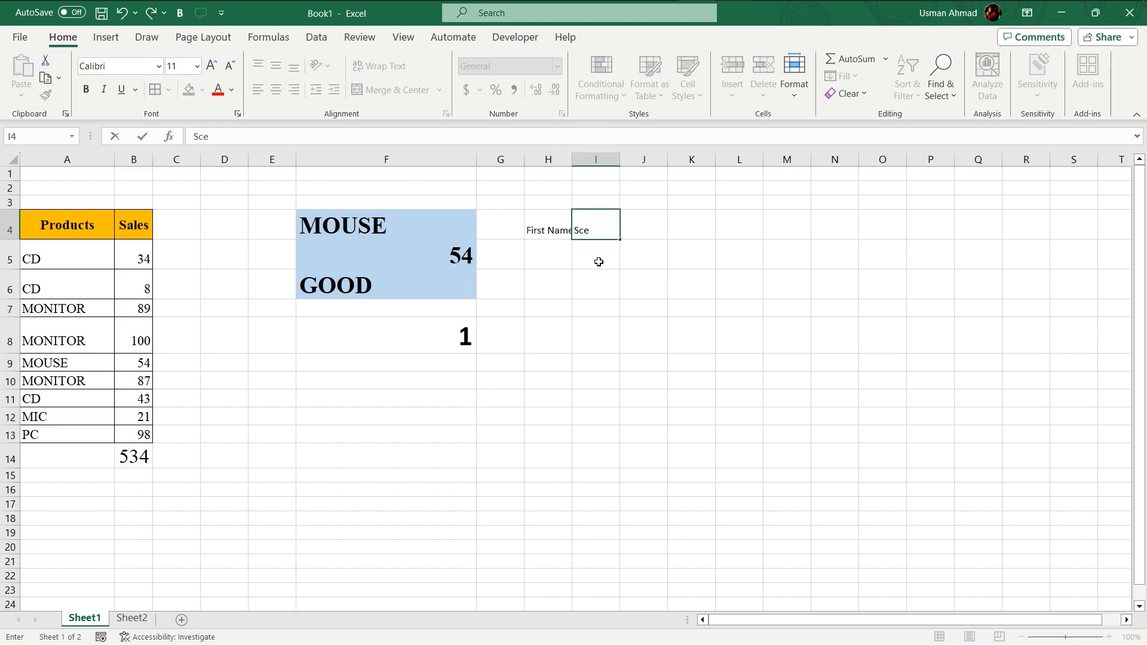
{"action": "type", "text": "urname"}
{"action": "key", "text": "Tab"}
{"action": "type", "text": "Full Name"}
{"action": "key", "text": "Tab"}
Enter a sample first name in H5 and a surname in I5
{"action": "key", "text": "Left"}
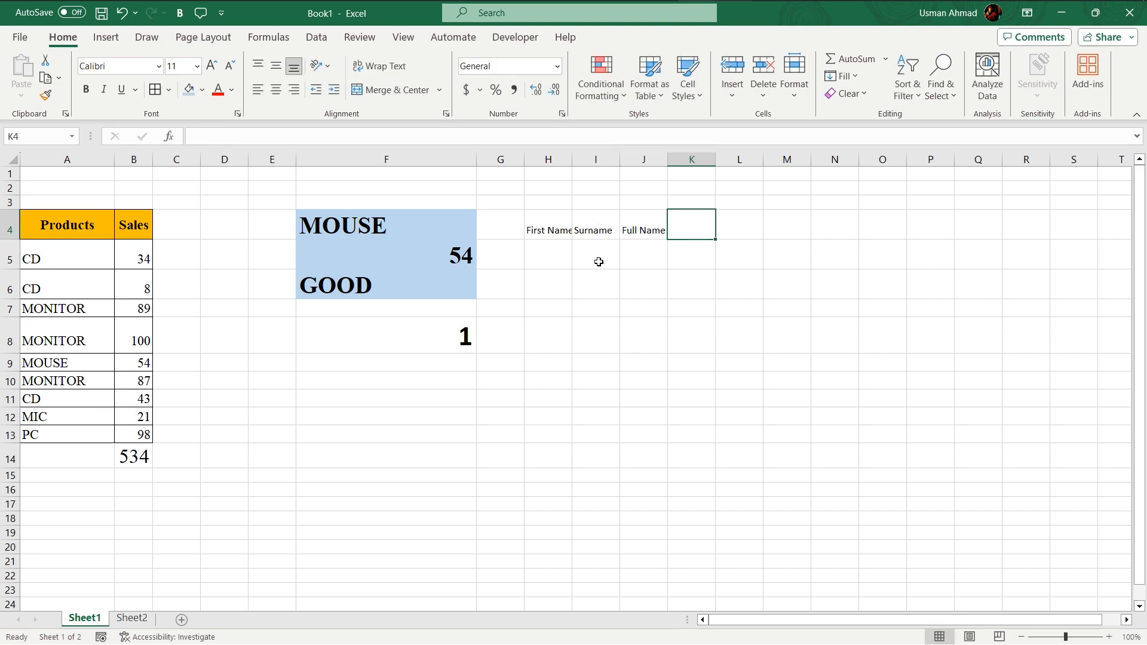
{"action": "key", "text": "Down"}
{"action": "key", "text": "Left"}
{"action": "key", "text": "Left"}
{"action": "type", "text": "John"}
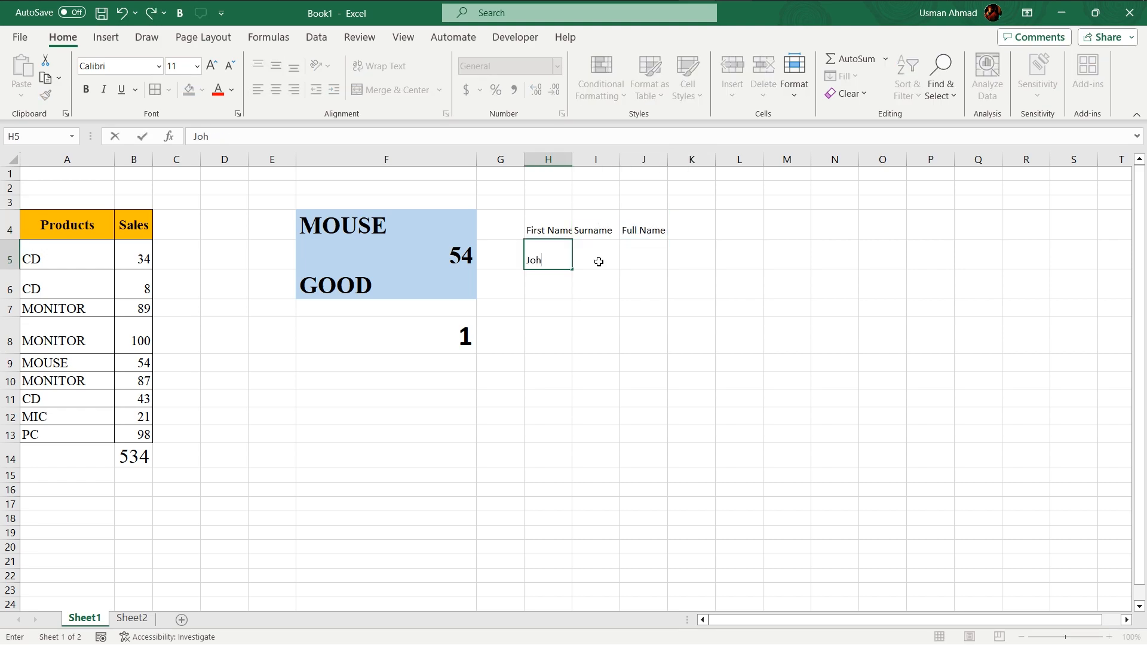
{"action": "key", "text": "Tab"}
{"action": "type", "text": "Alexander"}
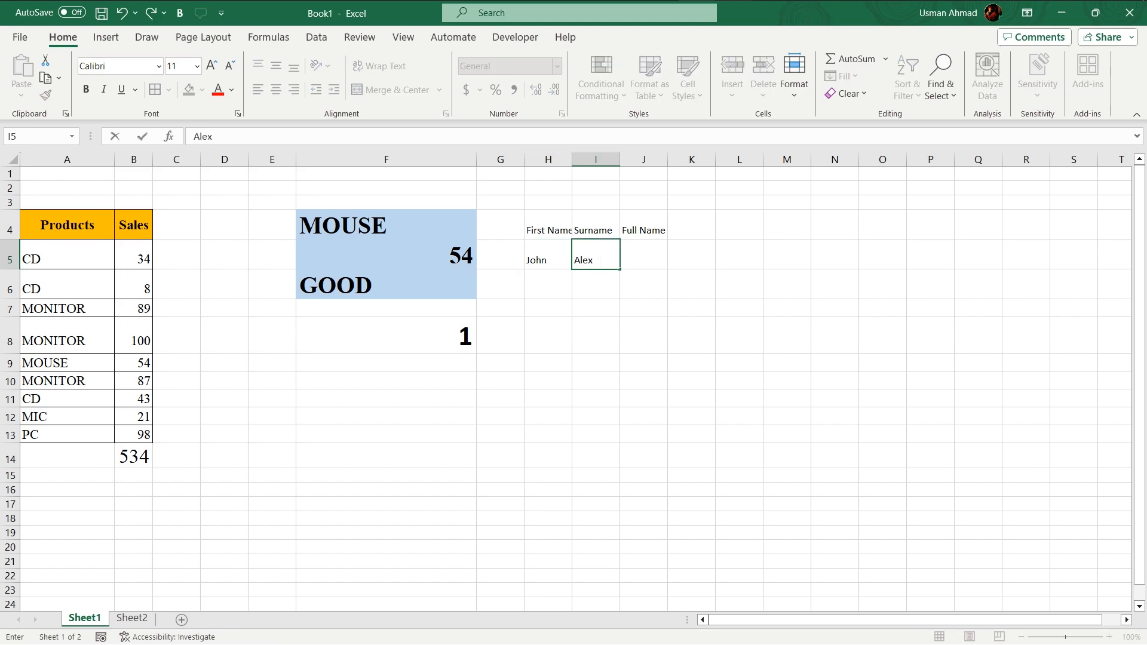
{"action": "key", "text": "Tab"}
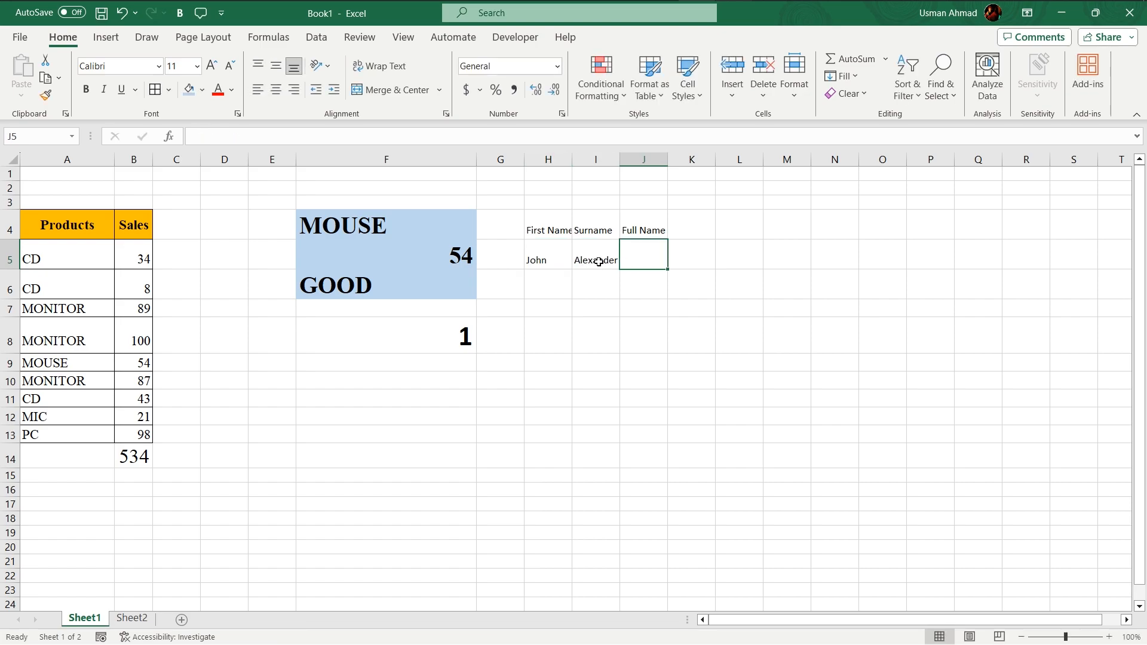
Enter the formula =CONCATENATE(H5,I5) in J5 to join the first name and surname into a full name
{"action": "type", "text": "="}
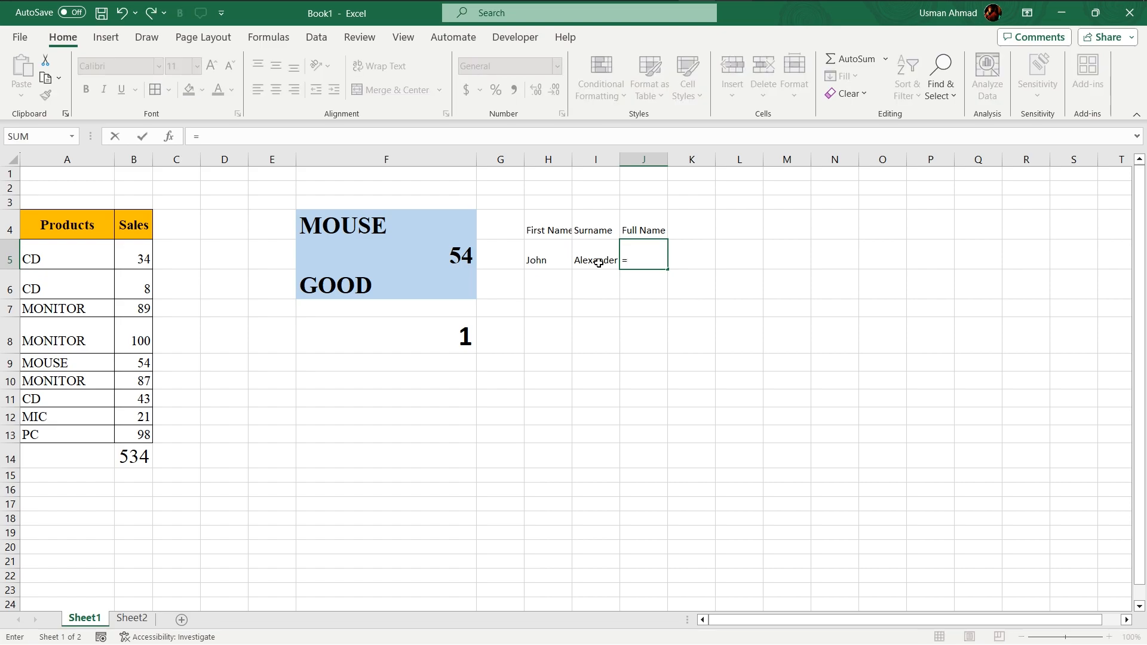
{"action": "type", "text": "Con"}
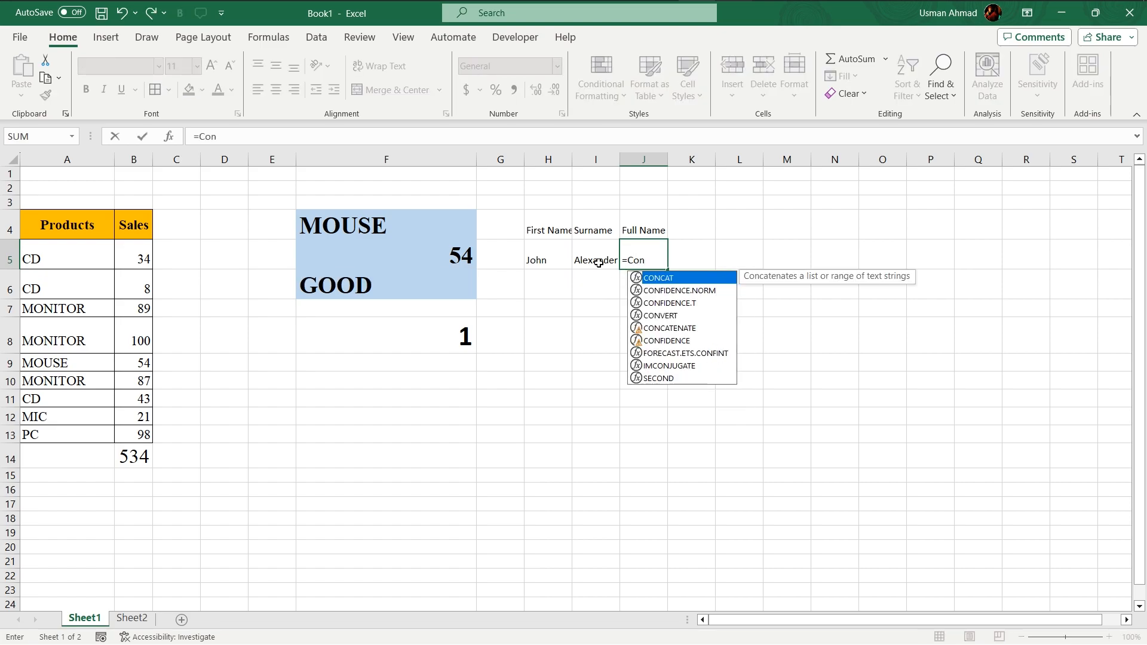
{"action": "key", "text": "Down"}
{"action": "key", "text": "Down"}
{"action": "key", "text": "Down"}
{"action": "key", "text": "Down"}
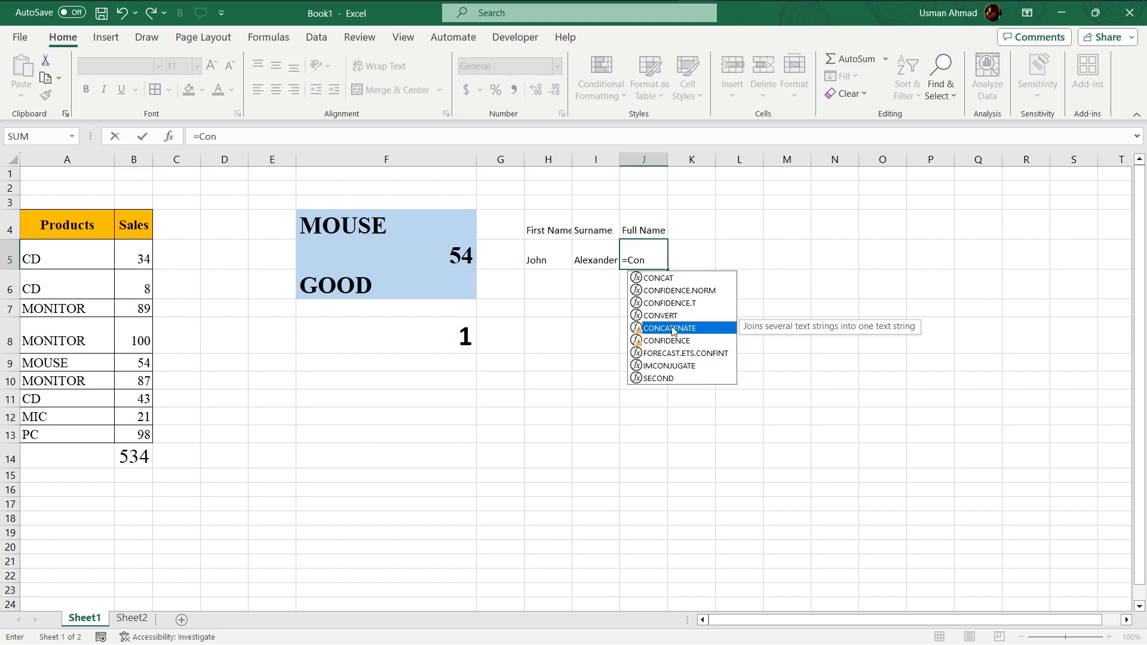
{"action": "key", "text": "Return"}
{"action": "left_click", "coordinate": [641, 261]}
{"action": "key", "text": "F2"}
{"action": "type", "text": "catena"}
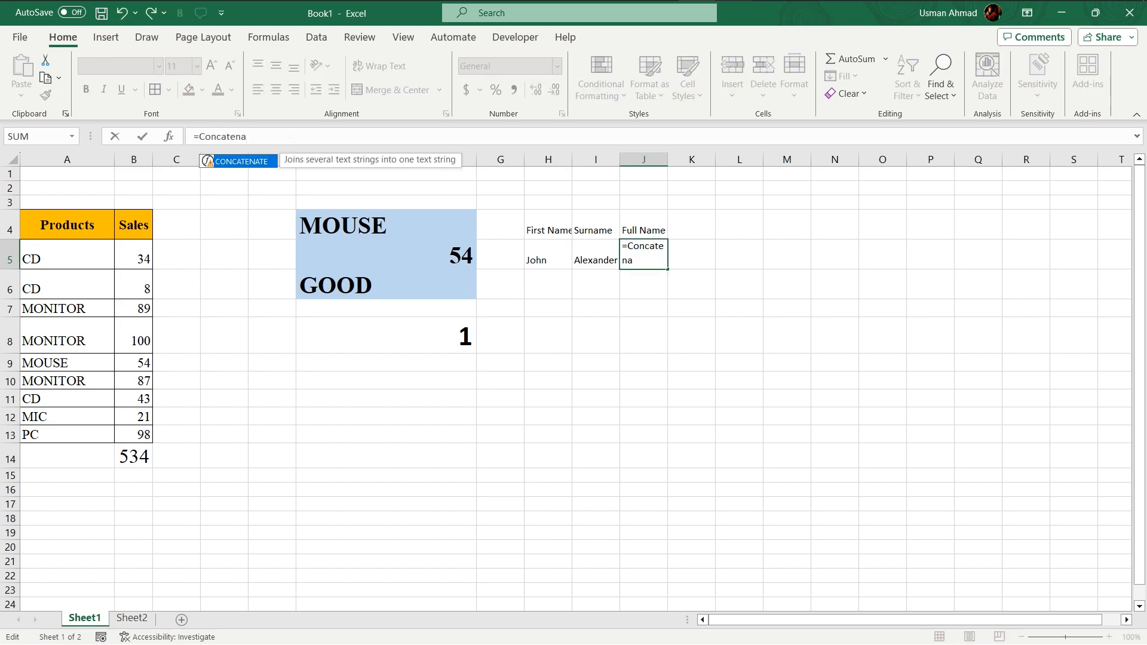
{"action": "key", "text": "Tab"}
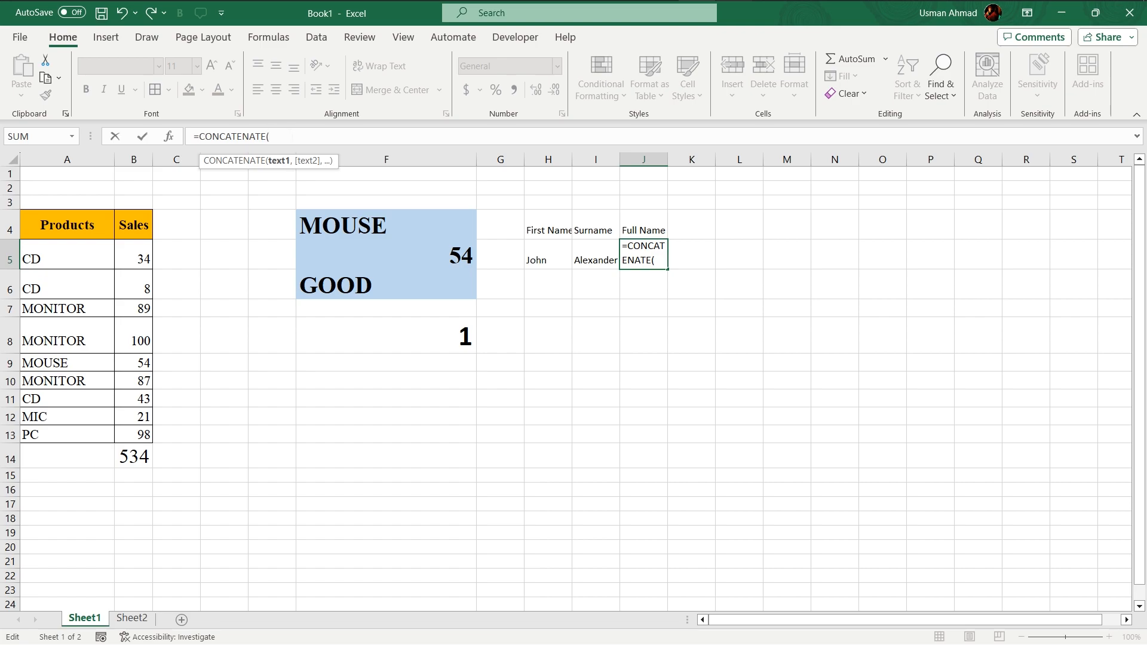
{"action": "left_click", "coordinate": [550, 257]}
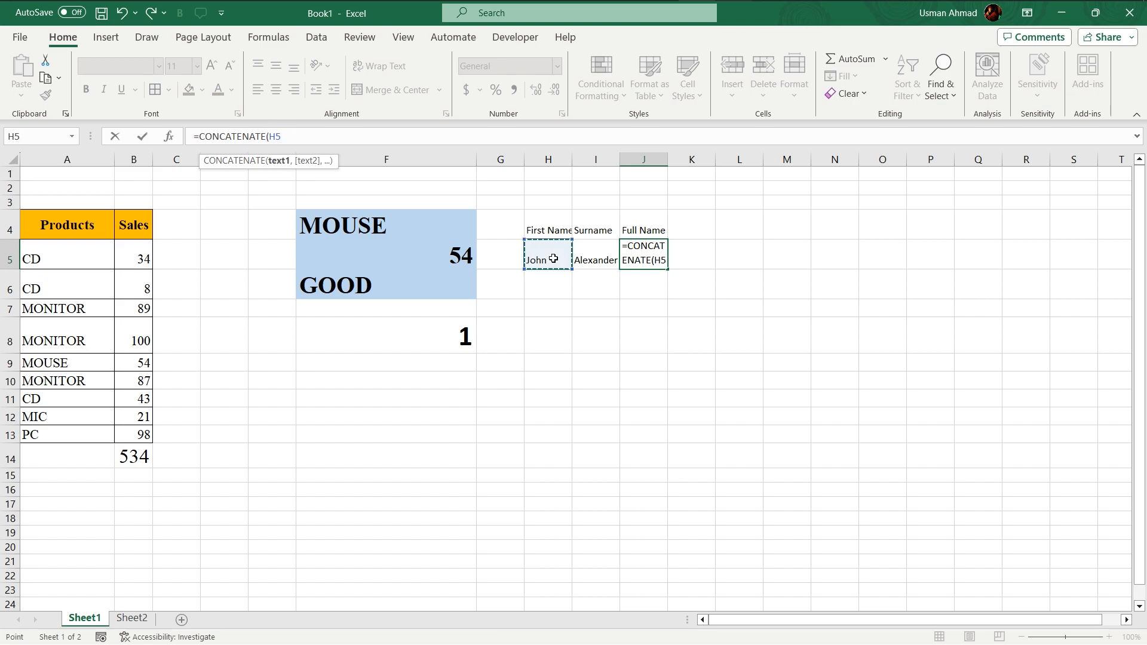
{"action": "type", "text": ","}
{"action": "left_click", "coordinate": [593, 255]}
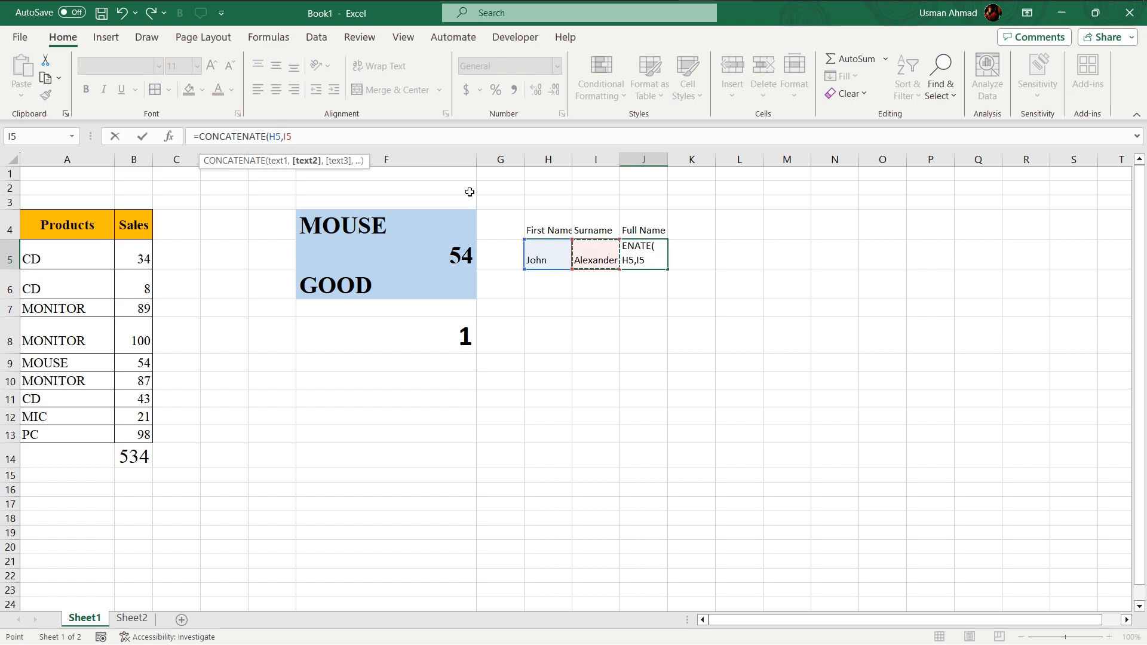
{"action": "type", "text": ")"}
{"action": "key", "text": "Return"}
Widen column J to fit the full name and fill the J5 formula down to J10
{"action": "left_click", "coordinate": [650, 258]}
{"action": "left_click_drag", "start_coordinate": [668, 160], "coordinate": [694, 167]}
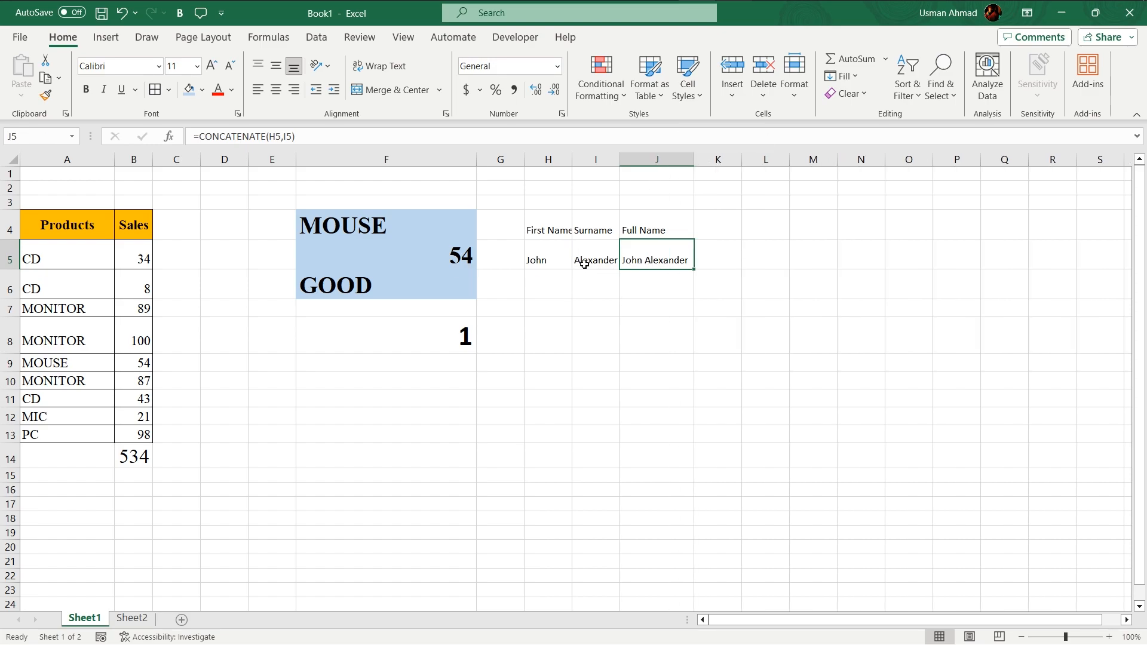
{"action": "left_click", "coordinate": [550, 254]}
{"action": "left_click", "coordinate": [673, 261]}
{"action": "left_click_drag", "start_coordinate": [689, 268], "coordinate": [692, 391]}
Enter a second person's first name in H6 and surname in I6
{"action": "left_click", "coordinate": [551, 291]}
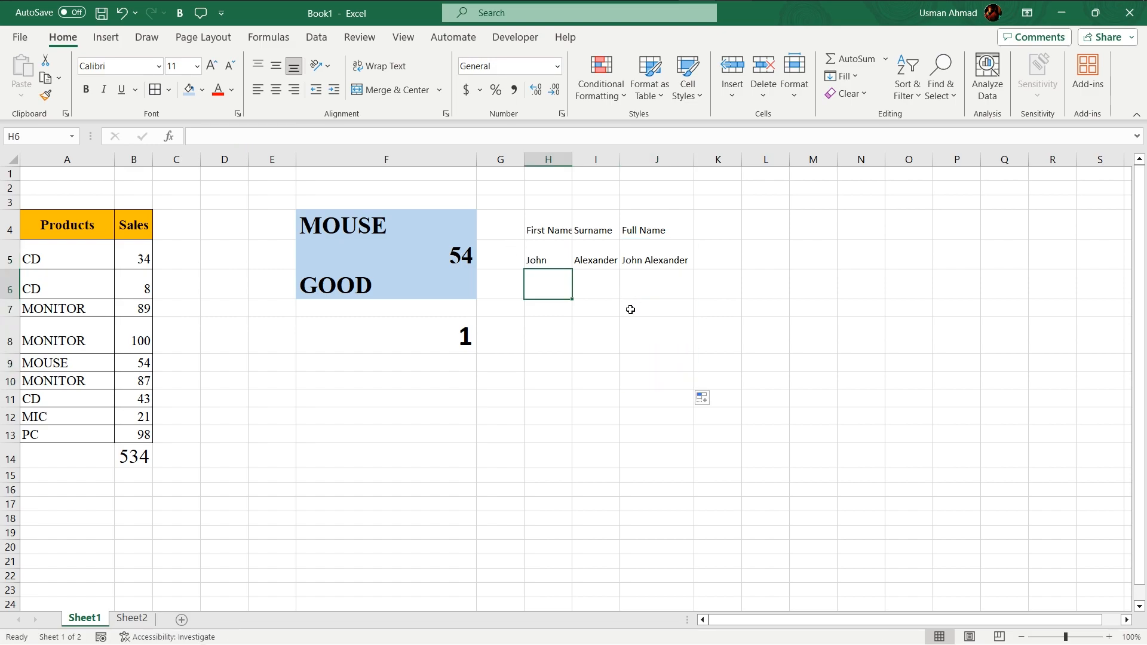
{"action": "type", "text": "Alexander"}
{"action": "key", "text": "Tab"}
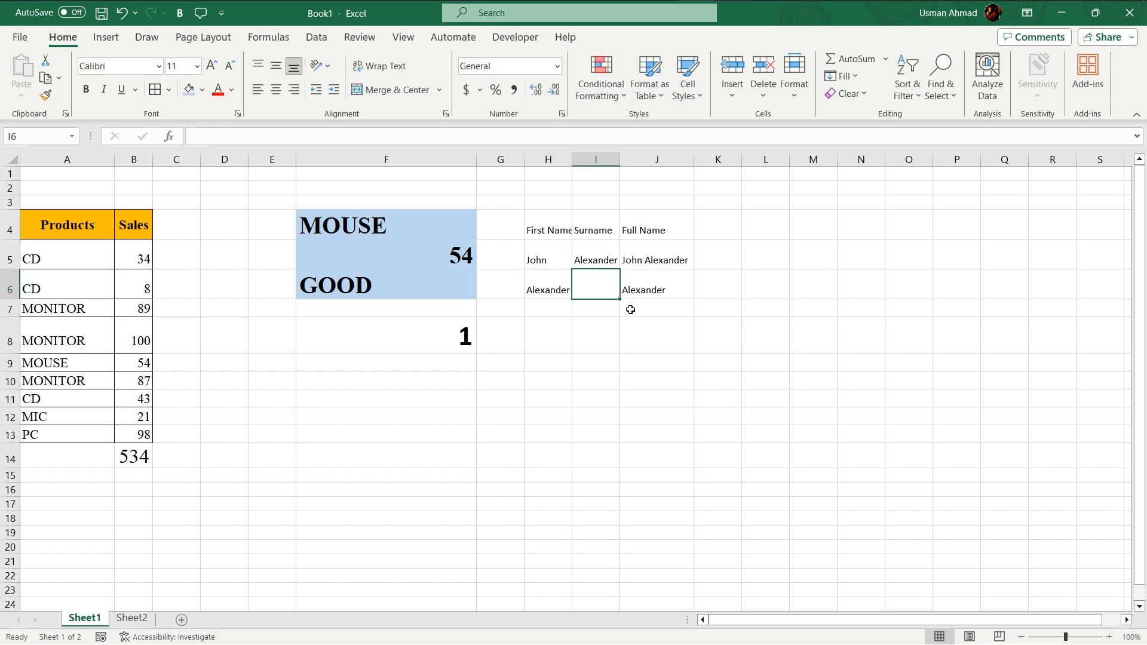
{"action": "type", "text": "Phillips"}
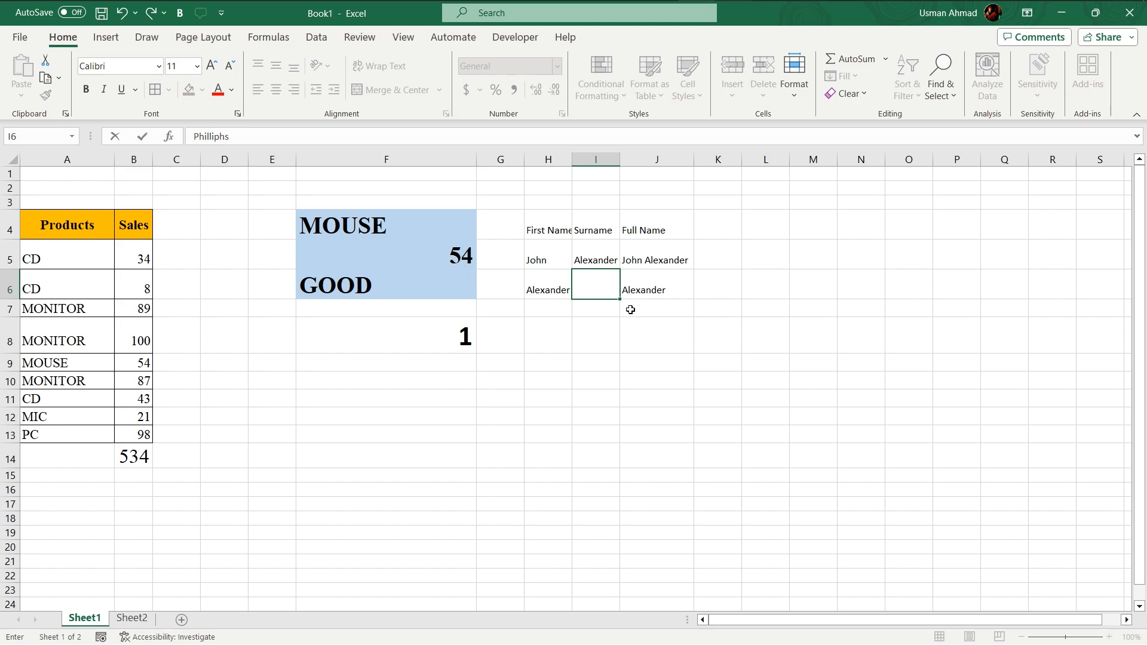
{"action": "key", "text": "Tab"}
Widen column J further for the longer full name and autofit column H to its contents
{"action": "left_click_drag", "start_coordinate": [691, 169], "coordinate": [715, 173]}
{"action": "left_click", "coordinate": [620, 311]}
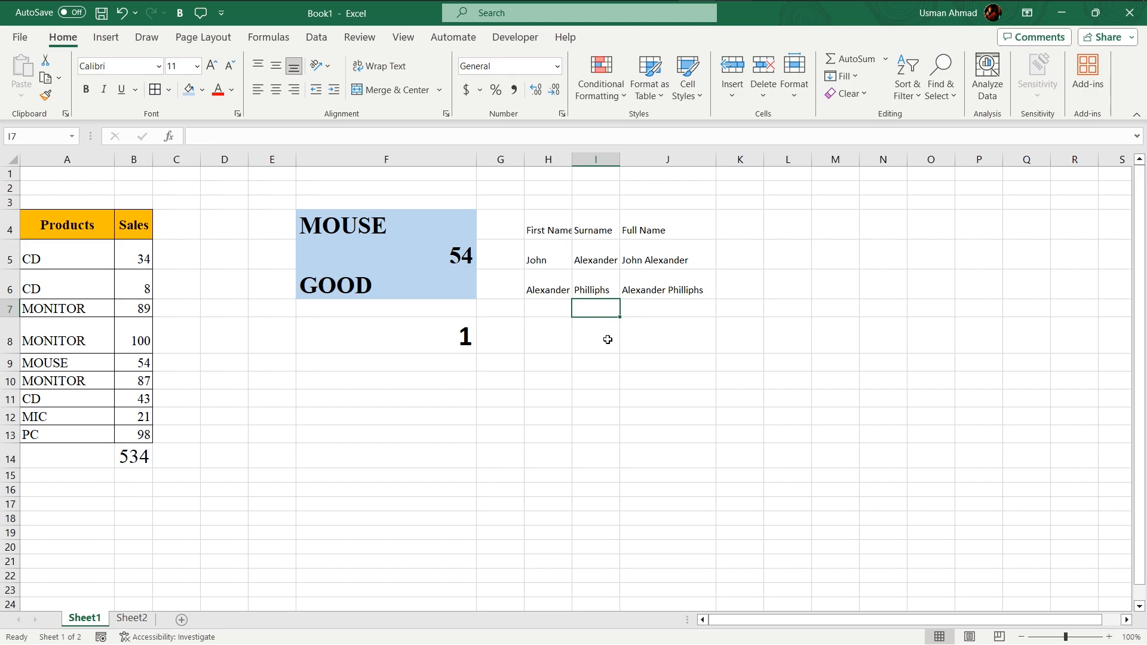
{"action": "double_click", "coordinate": [572, 159]}
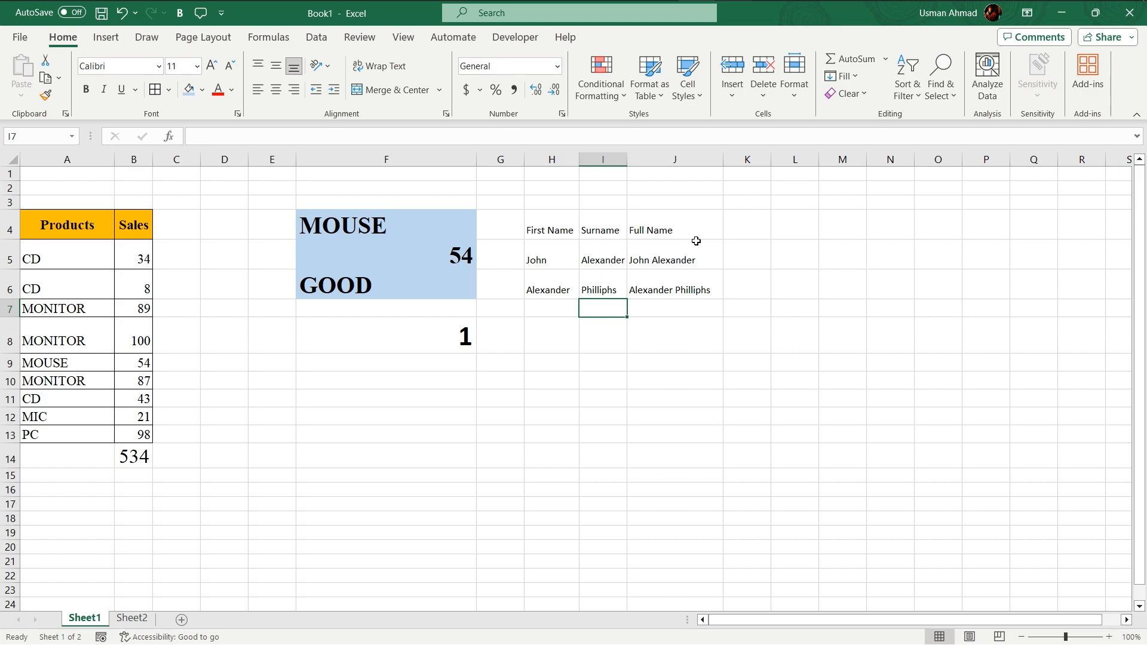
{"action": "key", "text": "Up"}
{"action": "key", "text": "Up"}
{"action": "key", "text": "Left"}
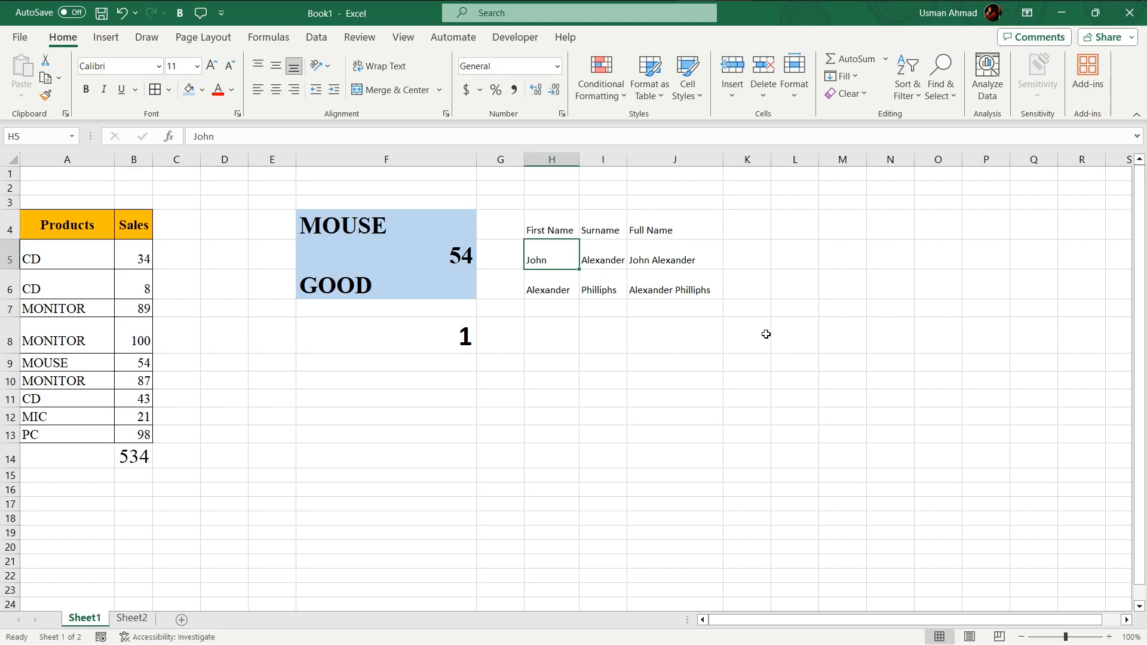